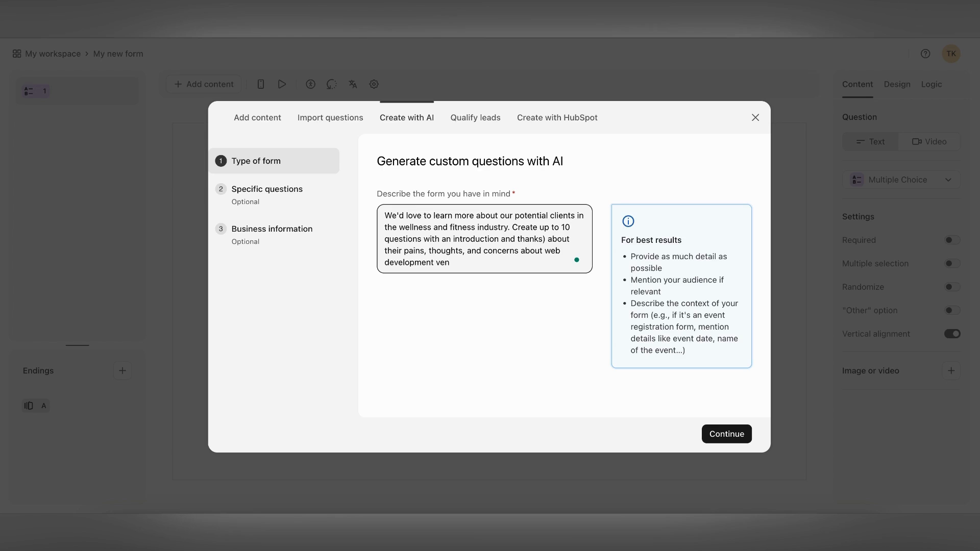
Finish describing a form on wellness and fitness clients' concerns with web development vendors, then continue
{"action": "type", "text": "ors"}
{"action": "left_click", "coordinate": [719, 437]}
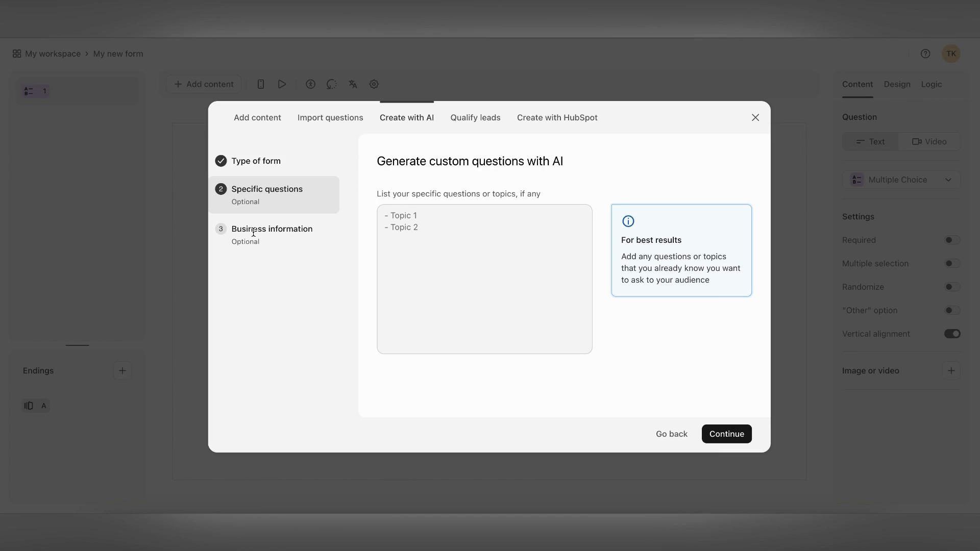
Replace the business description with the 'We are a web development studio' blurb and generate the questions
{"action": "left_click", "coordinate": [721, 436]}
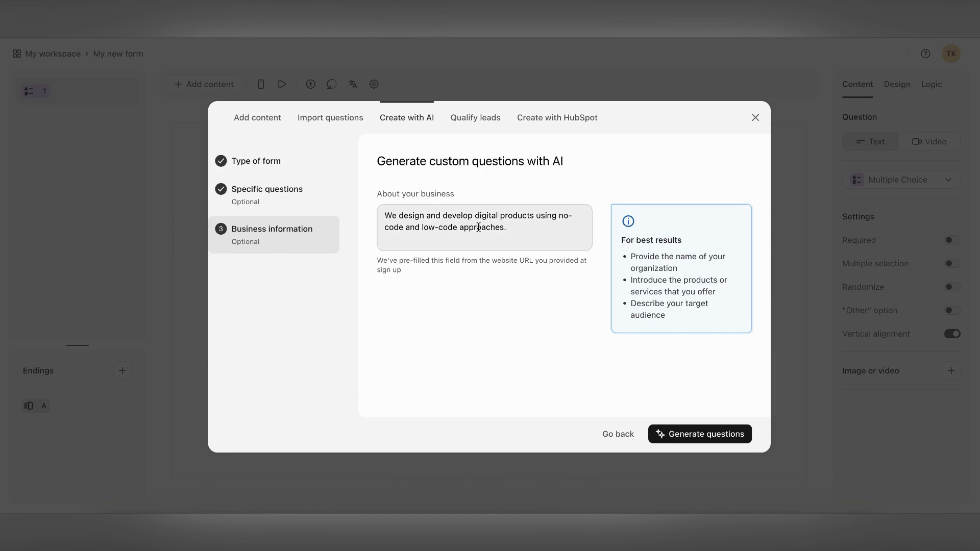
{"action": "left_click", "coordinate": [516, 226]}
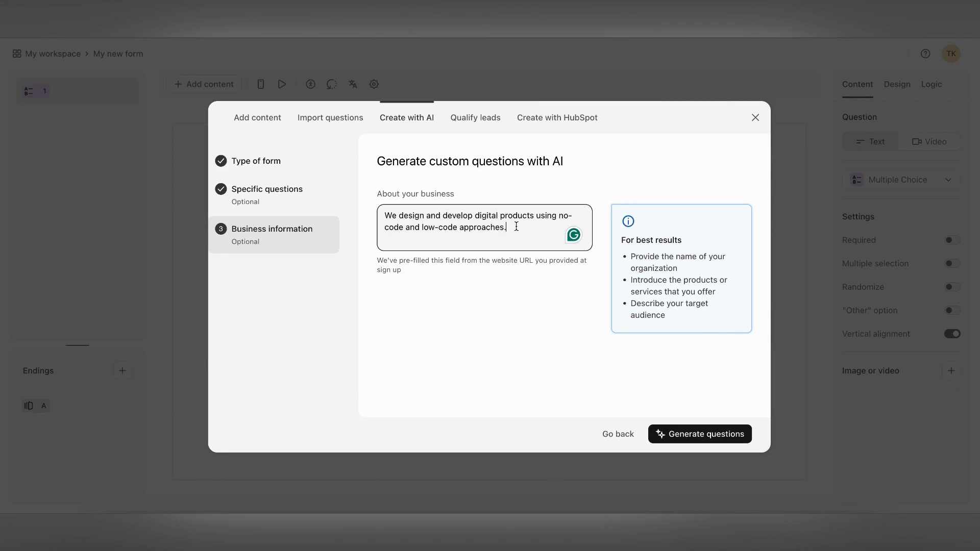
{"action": "left_click_drag", "start_coordinate": [517, 226], "coordinate": [384, 212]}
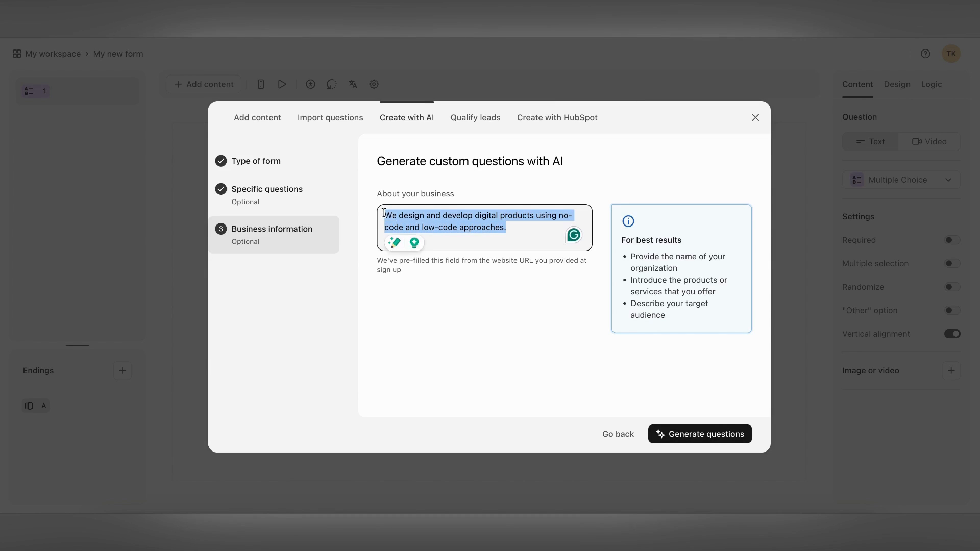
{"action": "type", "text": "W"}
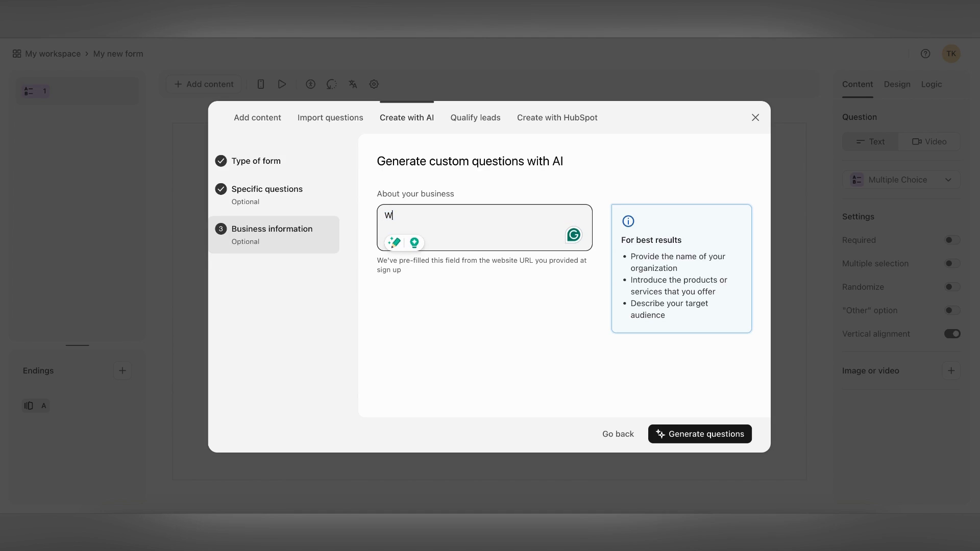
{"action": "type", "text": "e are a web development studio"}
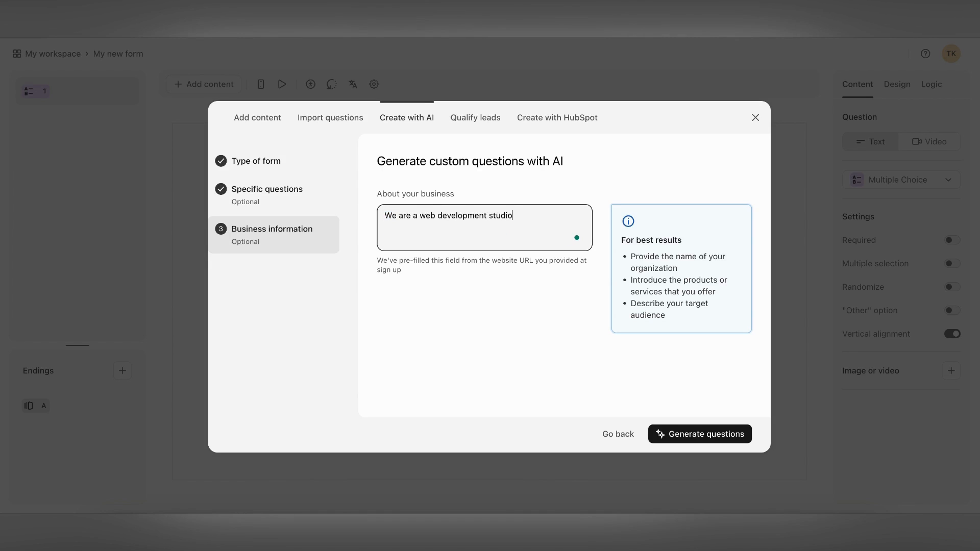
{"action": "type", "text": "that build websites and apps faster and cheaper using no-code, low-code and AI"}
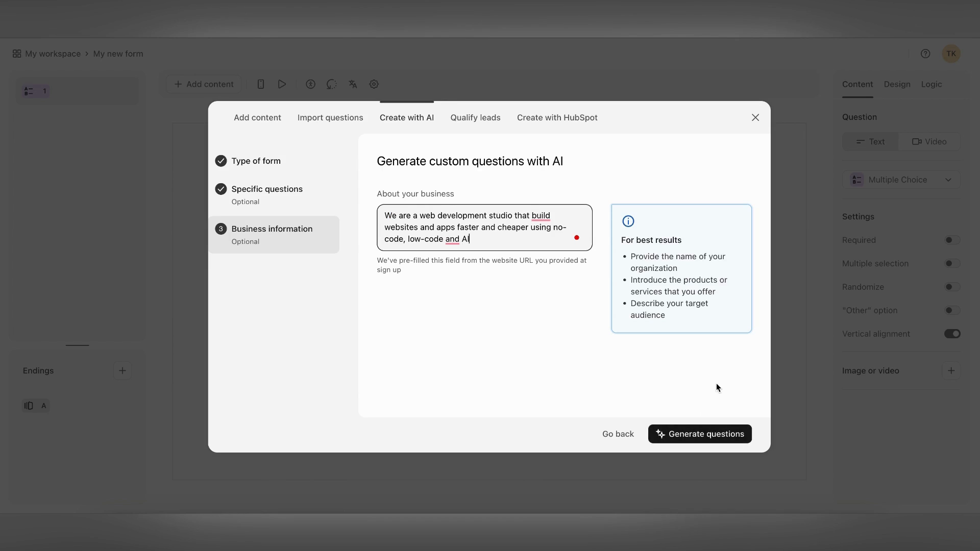
{"action": "left_click", "coordinate": [703, 434]}
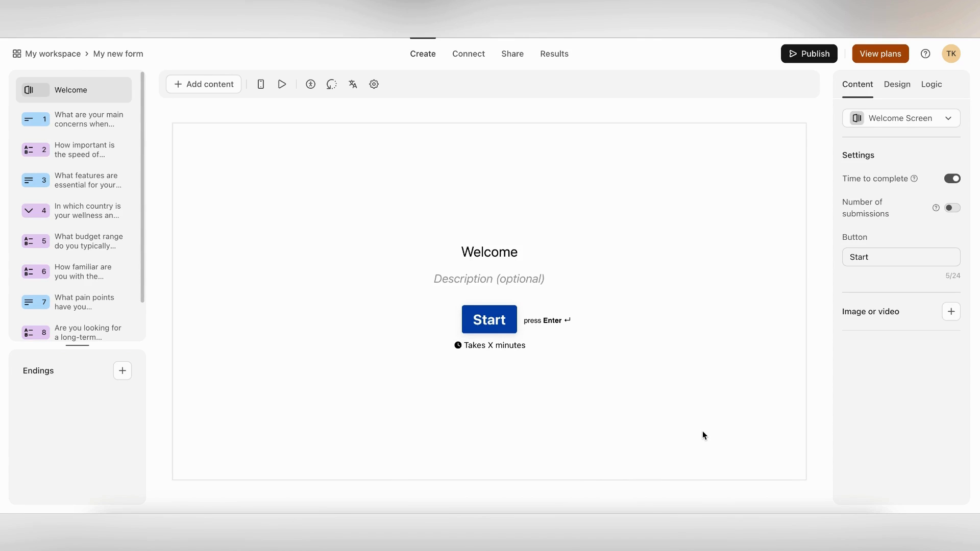
Open question 1, about main concerns when choosing a web development vendor
{"action": "left_click", "coordinate": [83, 122]}
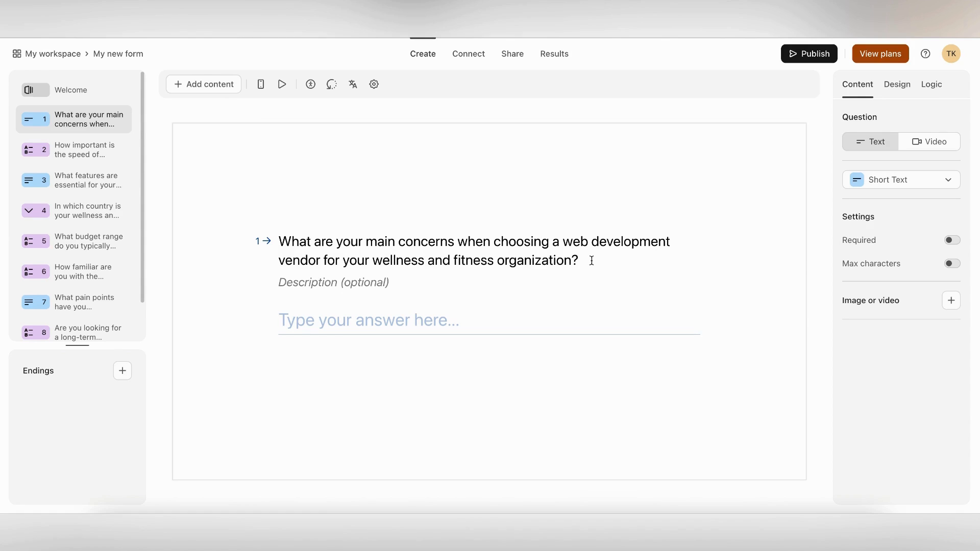
Add an Other choice to the development-speed question with multiple selection and Required left off, then open question 3
{"action": "left_click", "coordinate": [72, 148]}
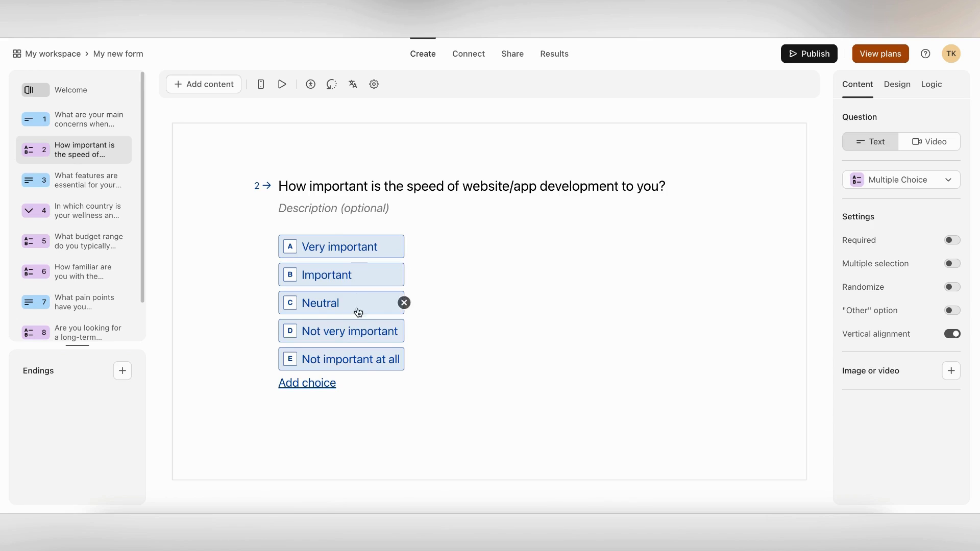
{"action": "left_click", "coordinate": [956, 264]}
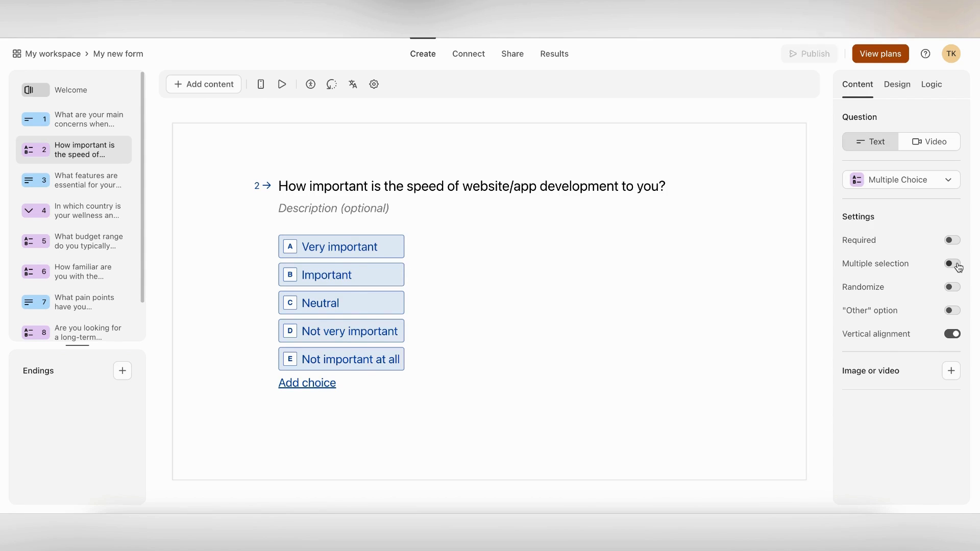
{"action": "left_click", "coordinate": [948, 290]}
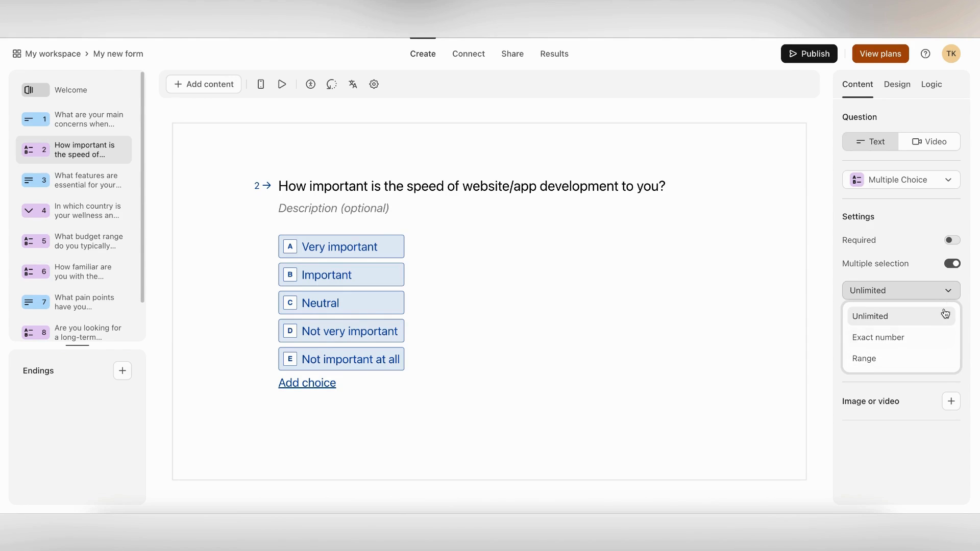
{"action": "left_click", "coordinate": [957, 266]}
{"action": "left_click", "coordinate": [957, 266]}
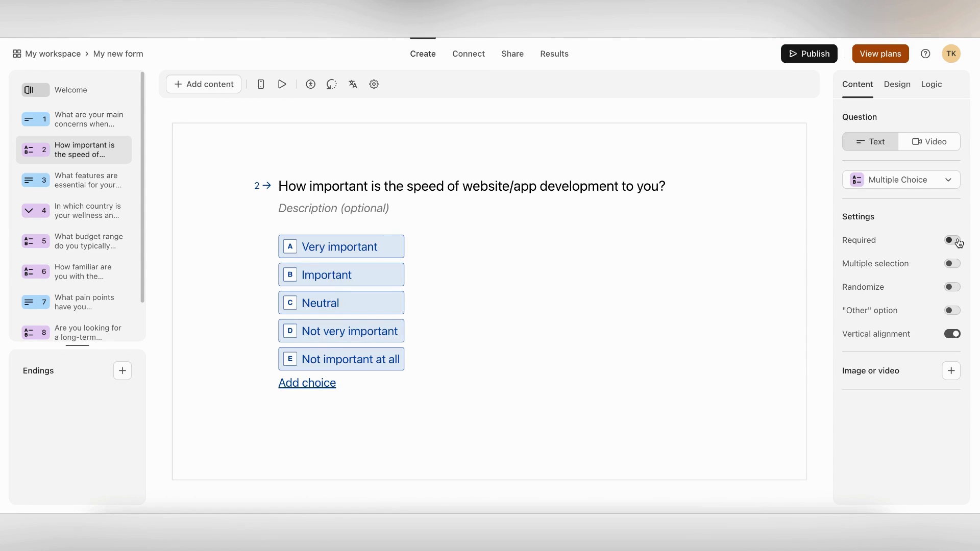
{"action": "left_click", "coordinate": [958, 243]}
{"action": "left_click", "coordinate": [953, 244]}
{"action": "left_click", "coordinate": [952, 310]}
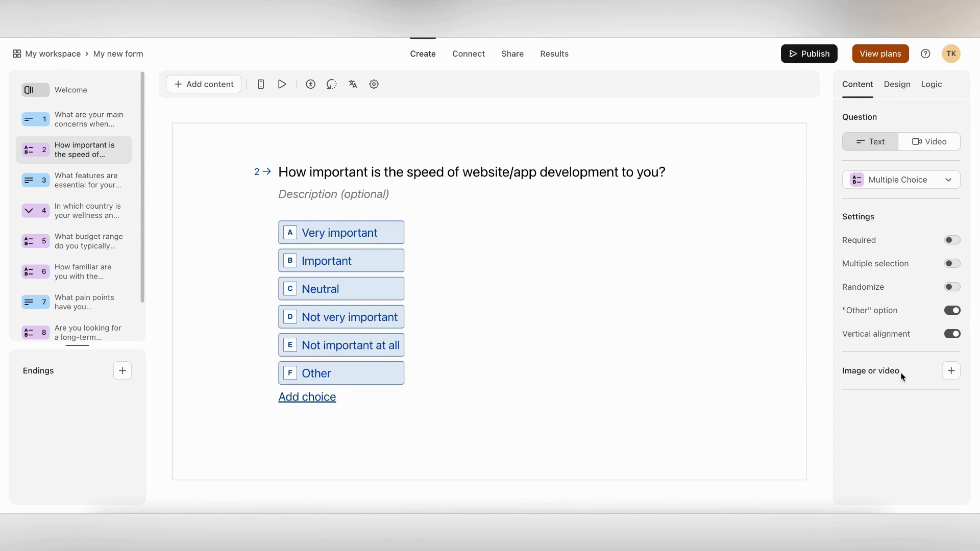
{"action": "left_click", "coordinate": [82, 180]}
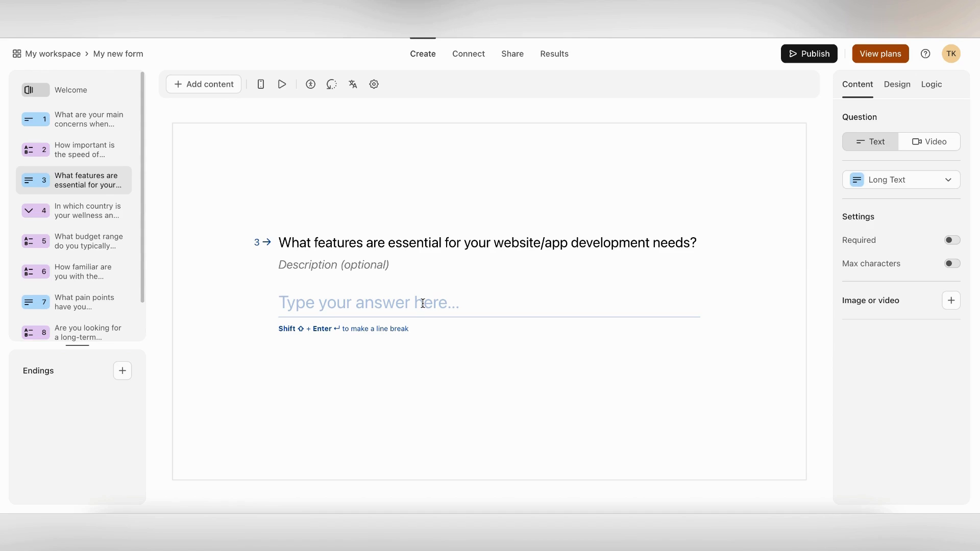
Make the country question required with its country choices in alphabetical order, then open the budget question
{"action": "left_click", "coordinate": [71, 213]}
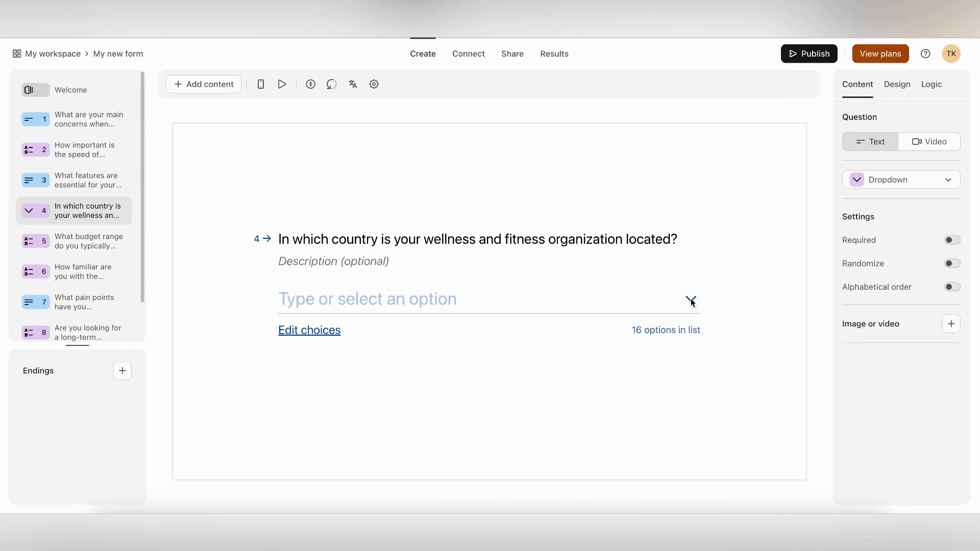
{"action": "left_click", "coordinate": [639, 297]}
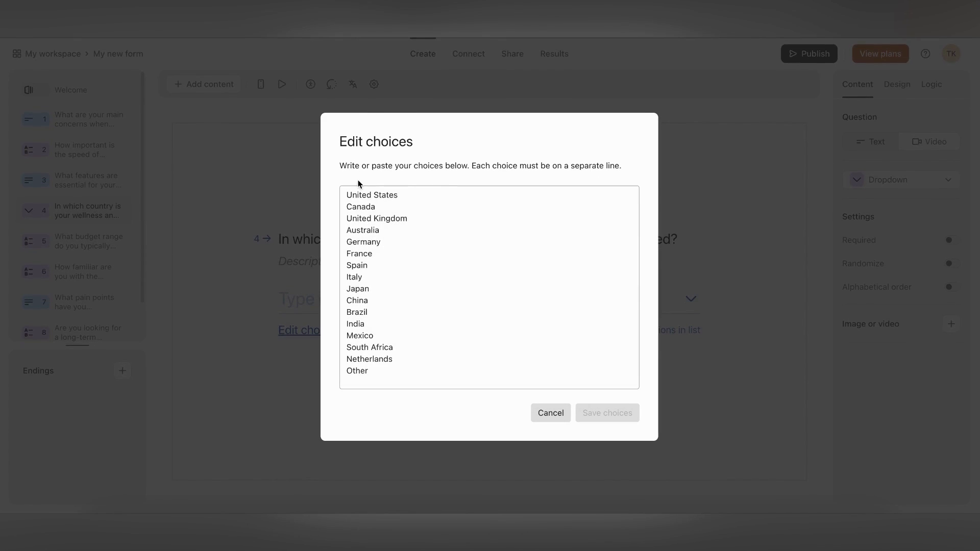
{"action": "left_click", "coordinate": [554, 410]}
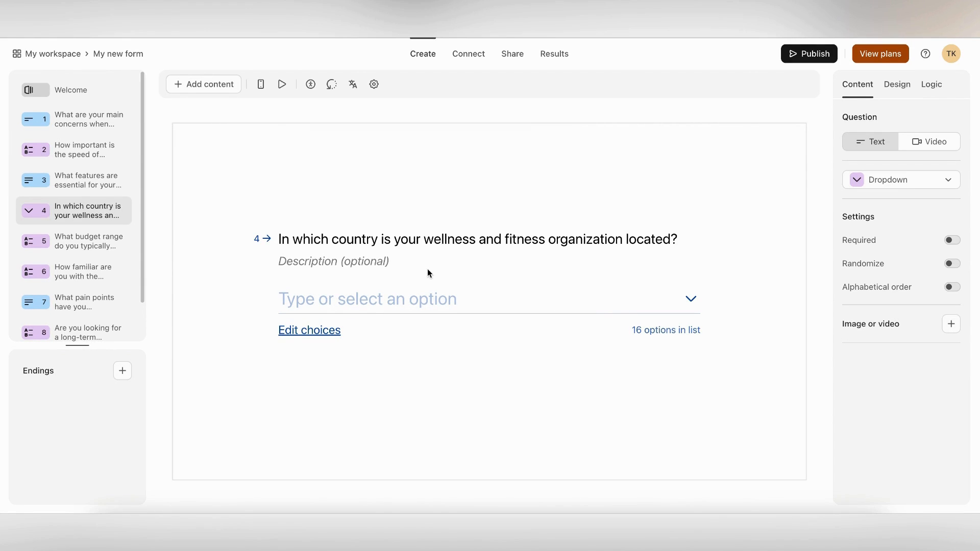
{"action": "left_click", "coordinate": [953, 242]}
{"action": "left_click", "coordinate": [953, 288]}
{"action": "left_click", "coordinate": [77, 245]}
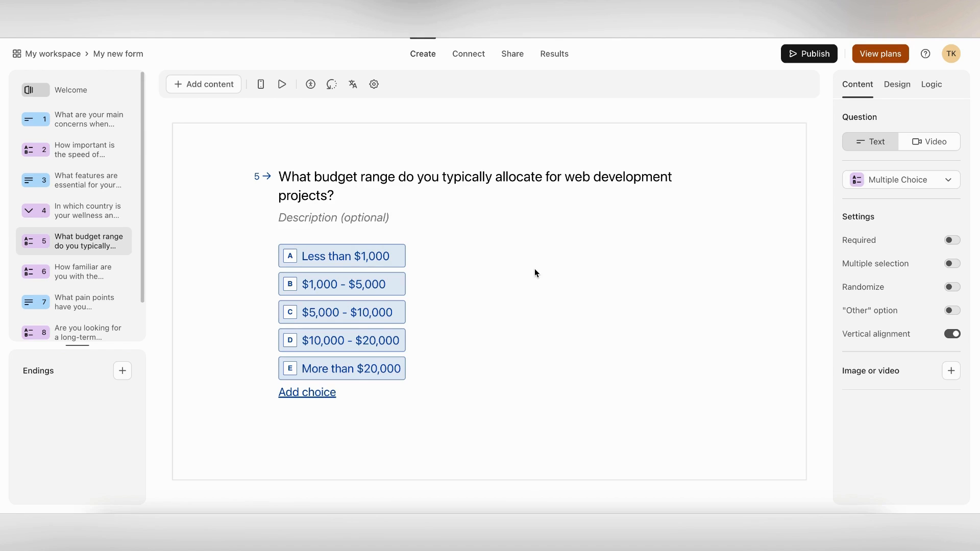
Change the first two budget amounts from 1 to 2 and delete 'Less than $2,000', leaving four ranges
{"action": "left_click", "coordinate": [360, 260]}
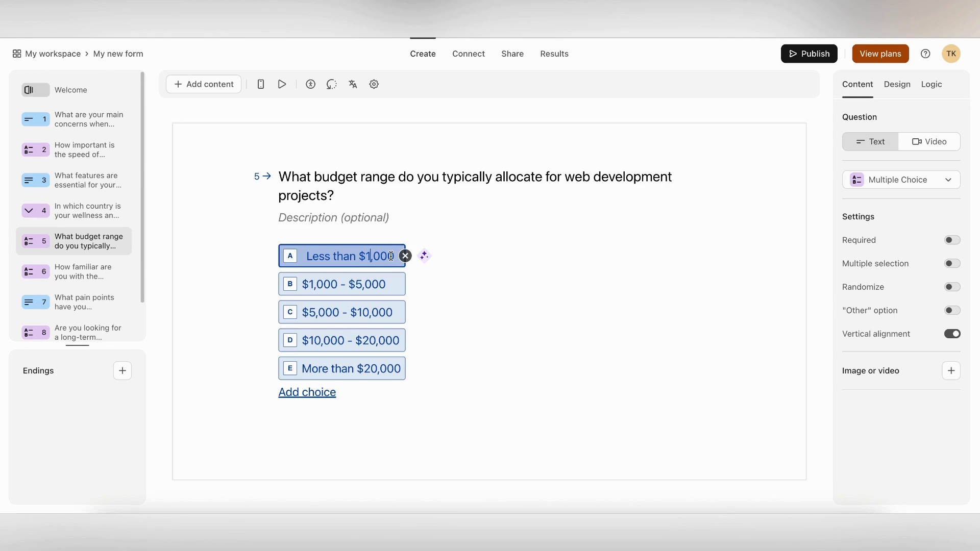
{"action": "key", "text": "BackSpace"}
{"action": "type", "text": "2"}
{"action": "left_click", "coordinate": [312, 284]}
{"action": "key", "text": "BackSpace"}
{"action": "type", "text": "2"}
{"action": "left_click", "coordinate": [405, 256]}
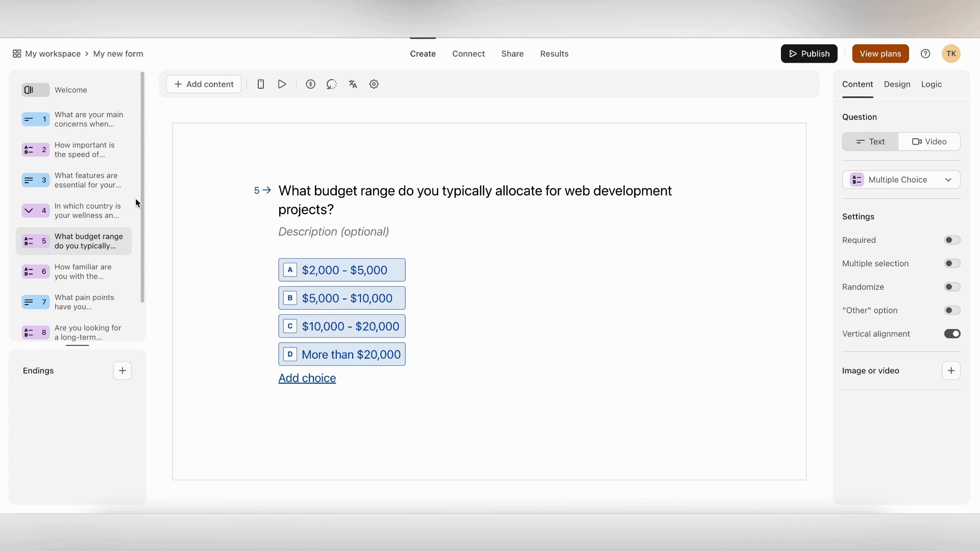
{"action": "left_click", "coordinate": [80, 279]}
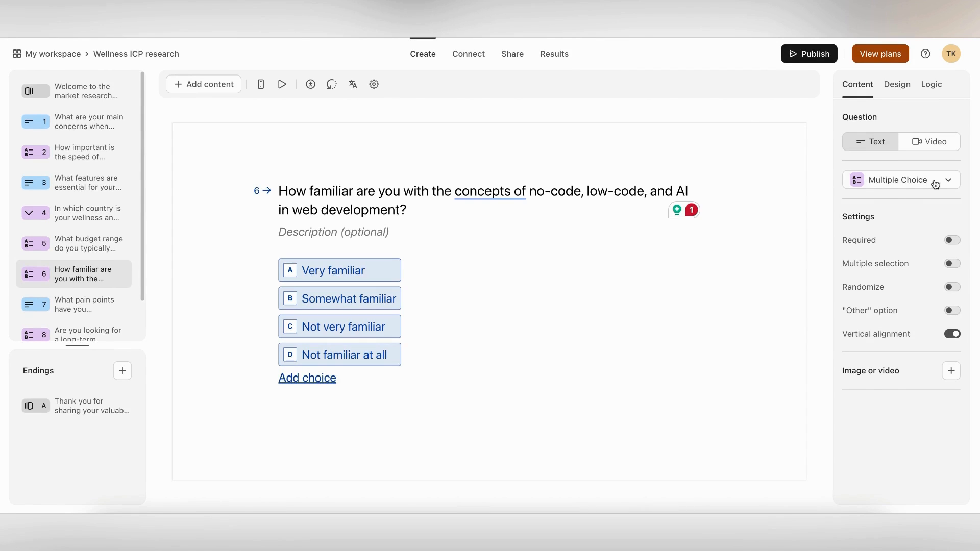
Try the familiarity question as a five-star Rating, then as a Ranking with three added options
{"action": "left_click", "coordinate": [934, 183]}
{"action": "scroll", "coordinate": [923, 321], "scroll_direction": "down", "scroll_amount": 4}
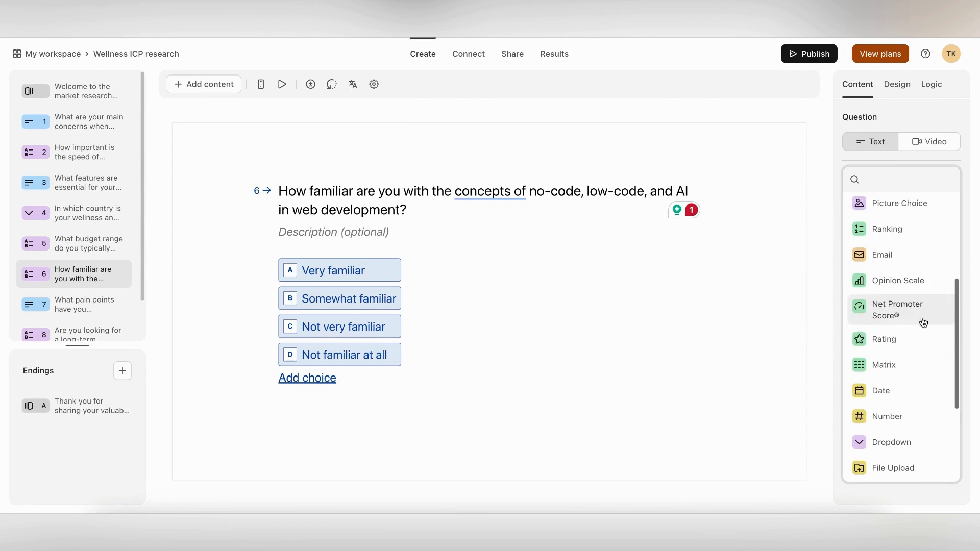
{"action": "left_click", "coordinate": [906, 339]}
{"action": "left_click", "coordinate": [568, 371]}
{"action": "left_click", "coordinate": [862, 265]}
{"action": "left_click", "coordinate": [858, 378]}
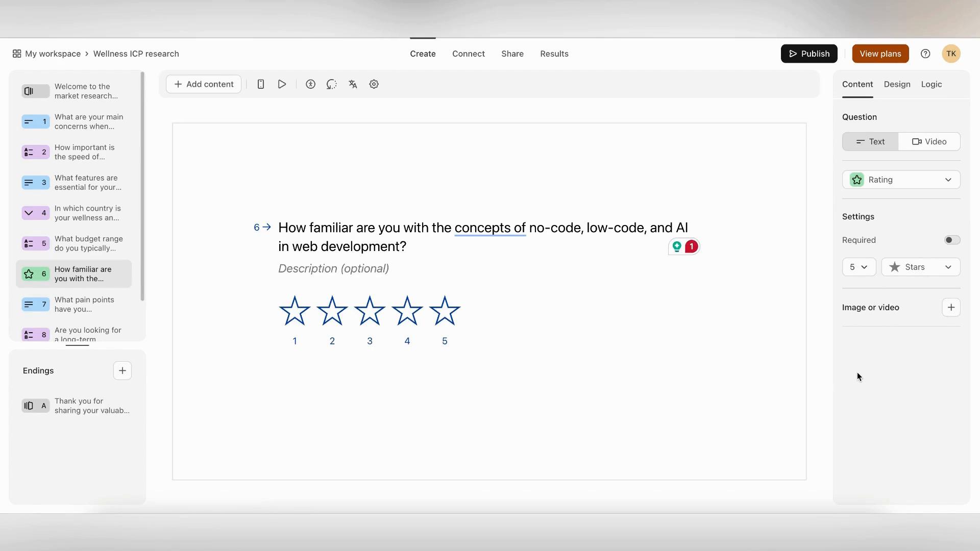
{"action": "left_click", "coordinate": [914, 180]}
{"action": "scroll", "coordinate": [914, 341], "scroll_direction": "down", "scroll_amount": 3}
{"action": "left_click", "coordinate": [889, 291]}
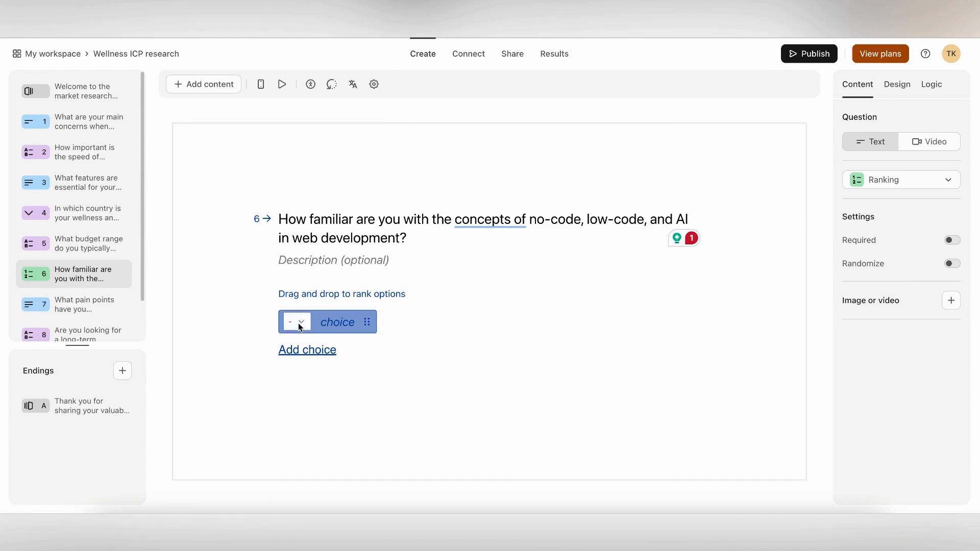
{"action": "left_click", "coordinate": [326, 351]}
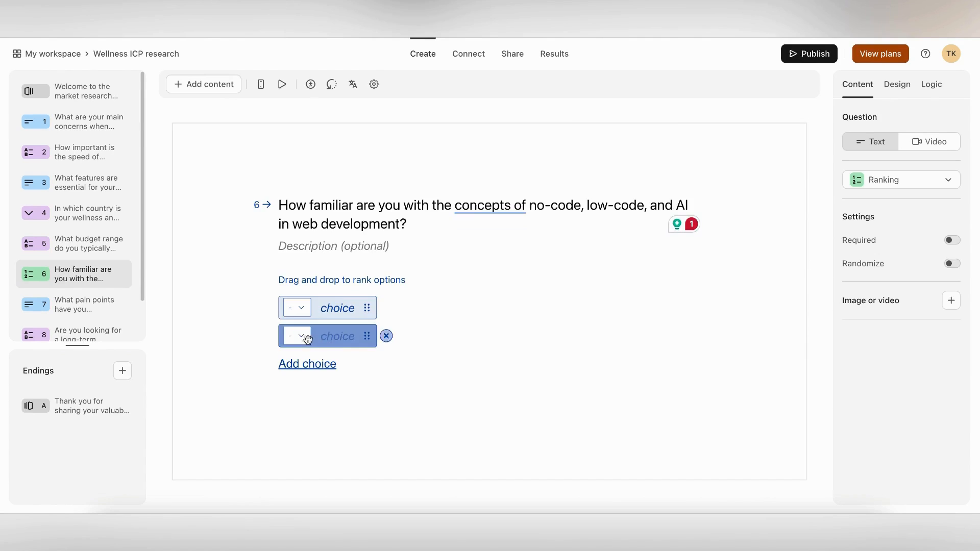
{"action": "left_click", "coordinate": [329, 363]}
{"action": "left_click", "coordinate": [328, 378]}
Try Net Promoter Score and Opinion Scale formats on it, then open question 7 on pain points
{"action": "left_click", "coordinate": [908, 180]}
{"action": "scroll", "coordinate": [906, 324], "scroll_direction": "down", "scroll_amount": 4}
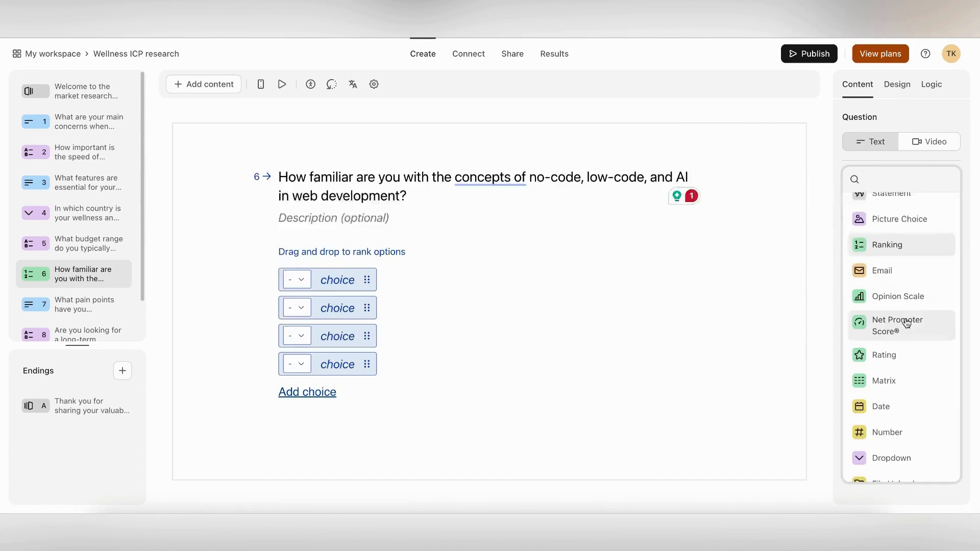
{"action": "left_click", "coordinate": [907, 323]}
{"action": "left_click", "coordinate": [909, 180]}
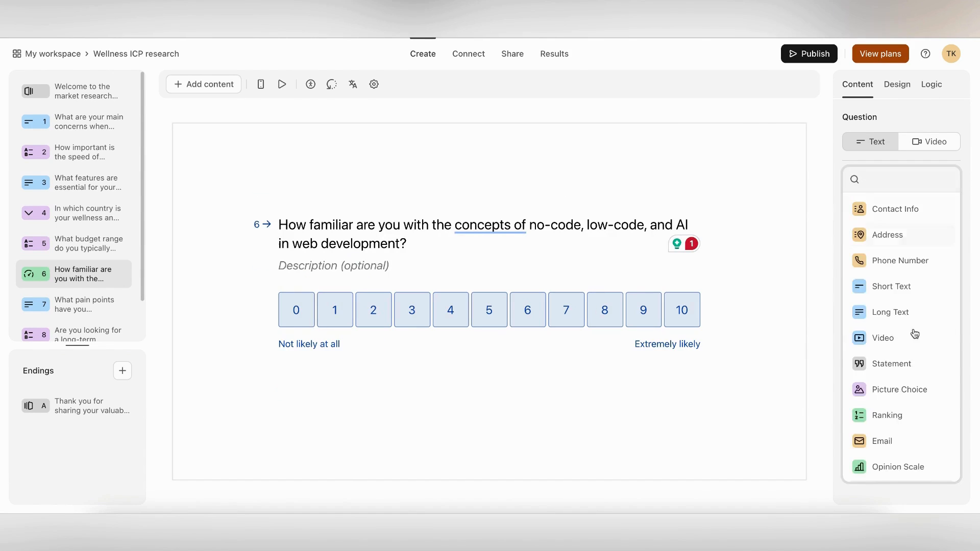
{"action": "scroll", "coordinate": [911, 316], "scroll_direction": "down", "scroll_amount": 3}
{"action": "left_click", "coordinate": [898, 296]}
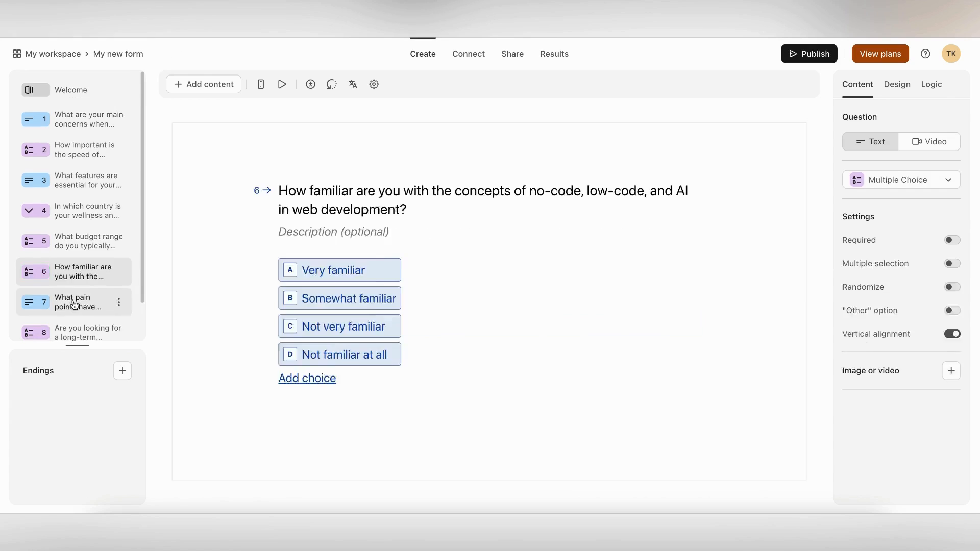
{"action": "left_click", "coordinate": [71, 304]}
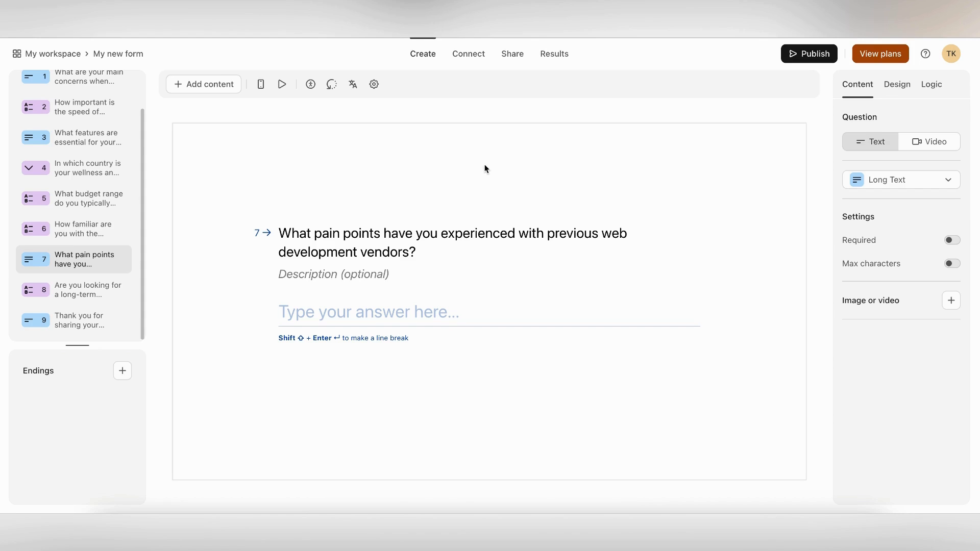
Review question 8 and question 9, the closing question inviting other comments about vendors
{"action": "left_click", "coordinate": [88, 293]}
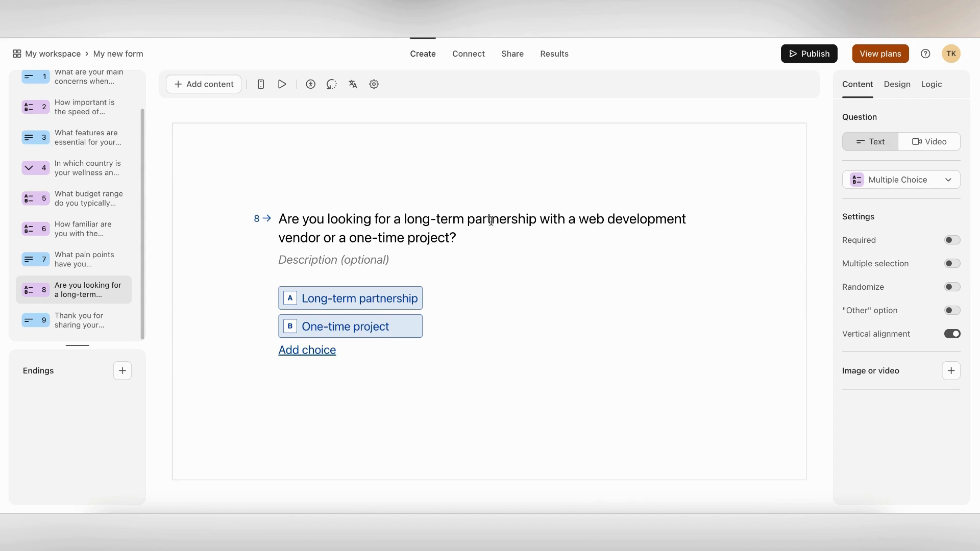
{"action": "left_click", "coordinate": [79, 320]}
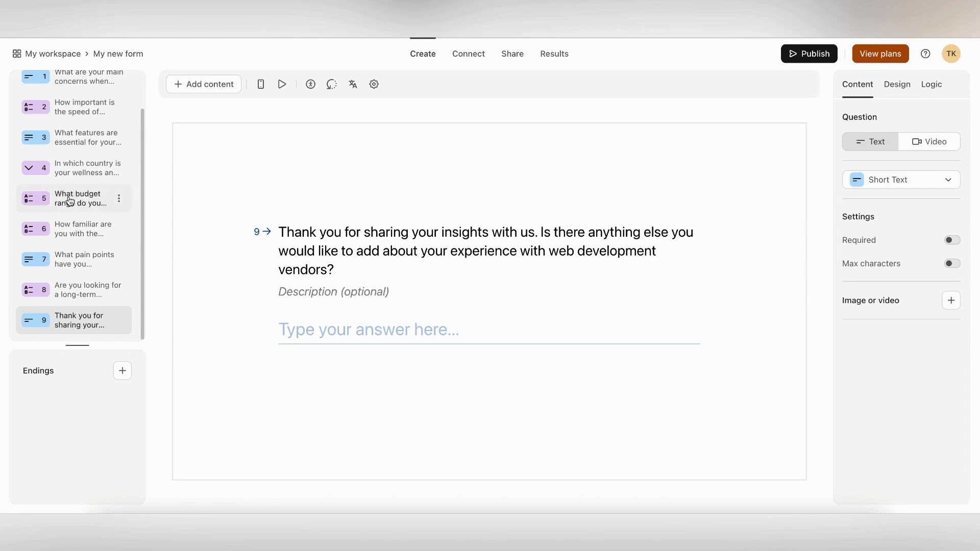
{"action": "scroll", "coordinate": [110, 199], "scroll_direction": "up", "scroll_amount": 2}
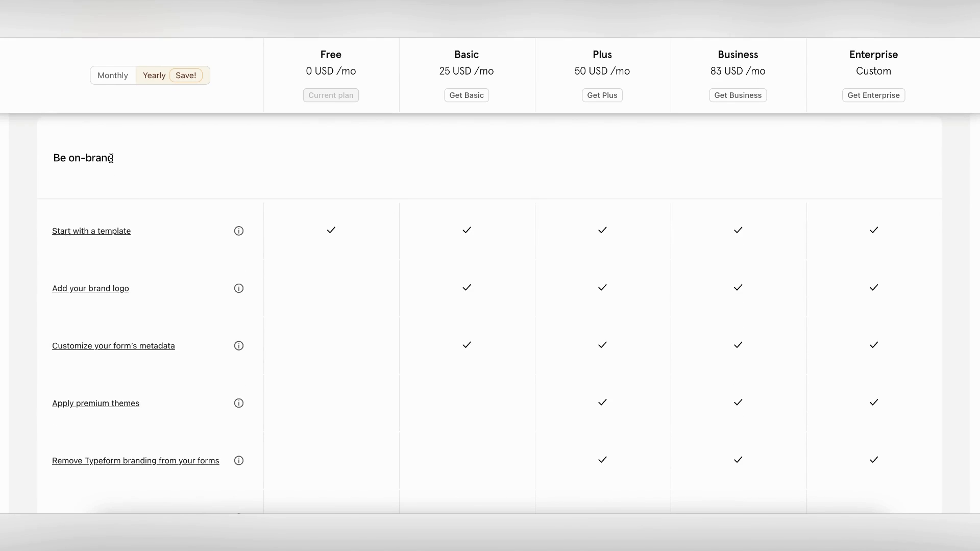
Scroll through the pricing table's Be on-brand rows comparing which features each plan includes
{"action": "scroll", "coordinate": [142, 312], "scroll_direction": "down", "scroll_amount": 2}
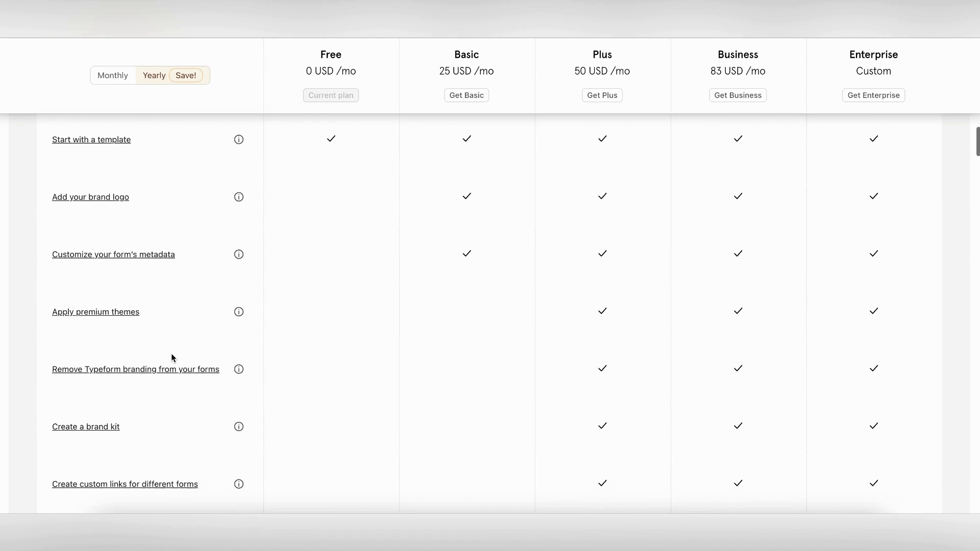
{"action": "scroll", "coordinate": [171, 353], "scroll_direction": "down", "scroll_amount": 3}
{"action": "scroll", "coordinate": [171, 353], "scroll_direction": "down", "scroll_amount": 3}
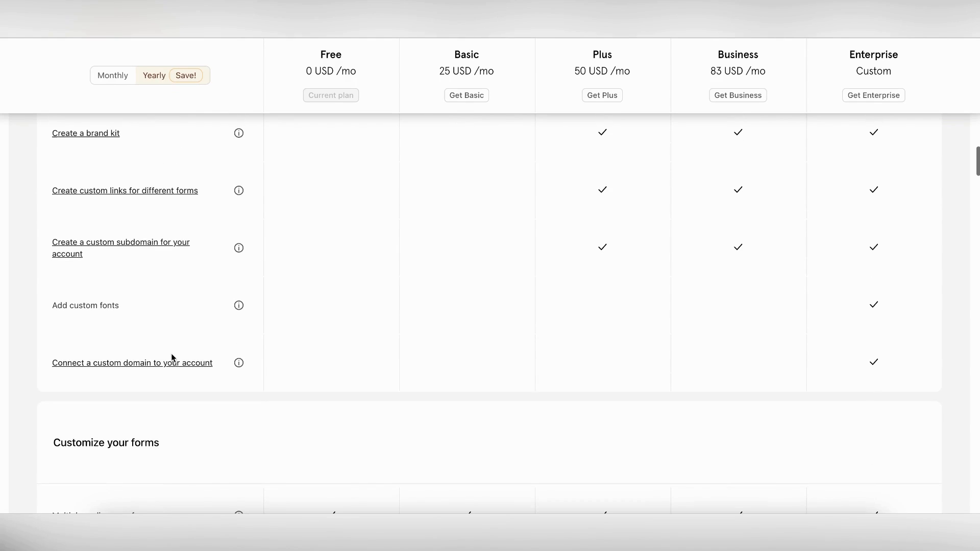
{"action": "scroll", "coordinate": [484, 222], "scroll_direction": "up", "scroll_amount": 10}
{"action": "scroll", "coordinate": [485, 221], "scroll_direction": "down", "scroll_amount": 1}
{"action": "scroll", "coordinate": [595, 332], "scroll_direction": "down", "scroll_amount": 7}
{"action": "scroll", "coordinate": [595, 333], "scroll_direction": "up", "scroll_amount": 6}
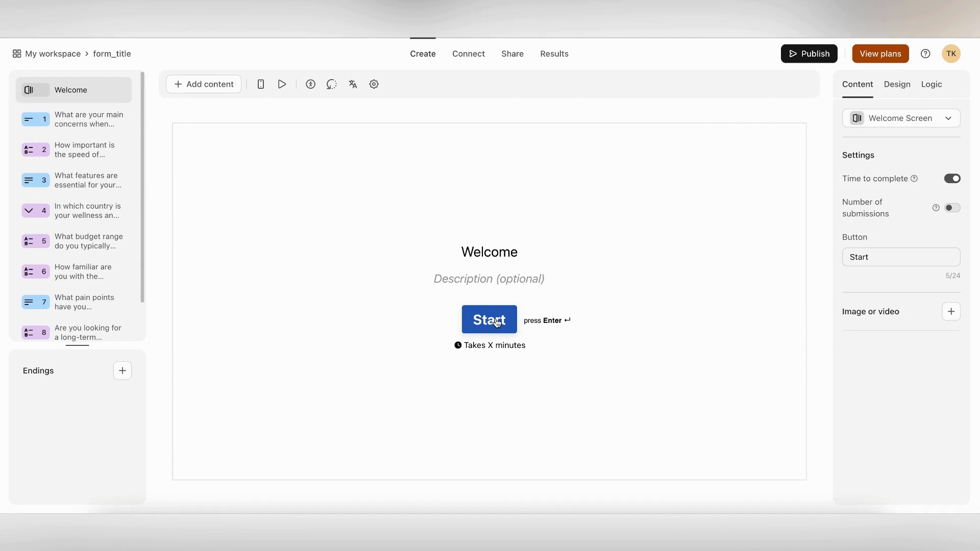
Title the welcome screen 'Welcome to the market research for Wellness and Fitness companies' and paste its introductory description
{"action": "left_click", "coordinate": [523, 250]}
{"action": "type", "text": "to"}
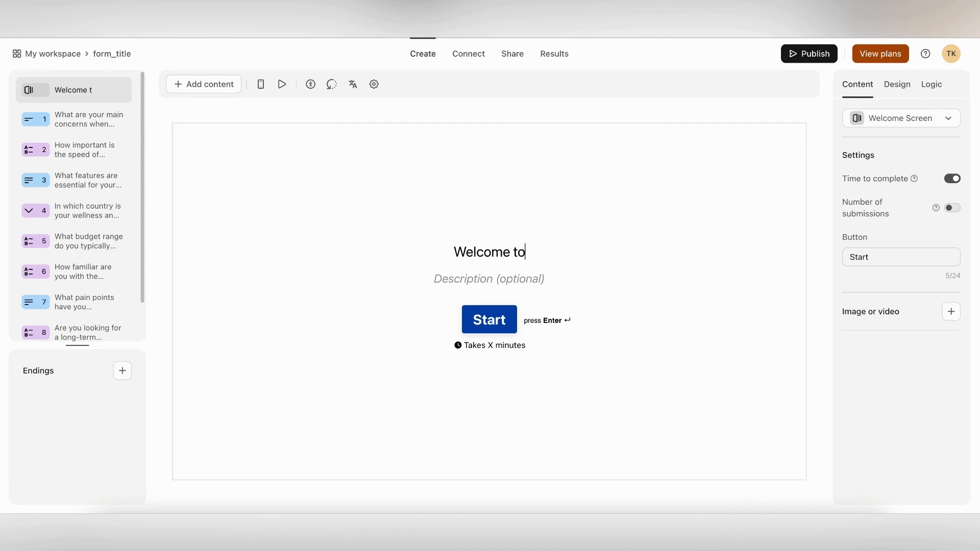
{"action": "type", "text": " the market research"}
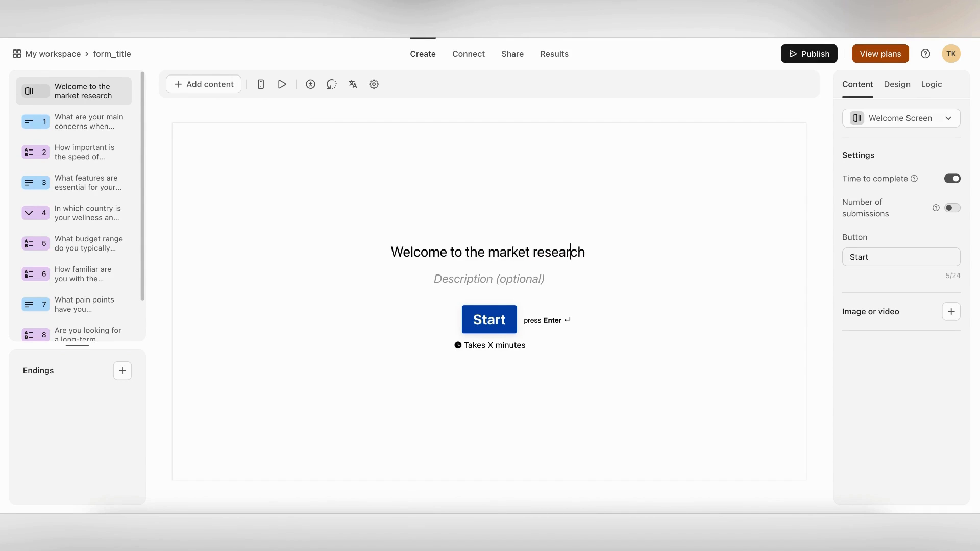
{"action": "type", "text": " for Wellness and Fitness c"}
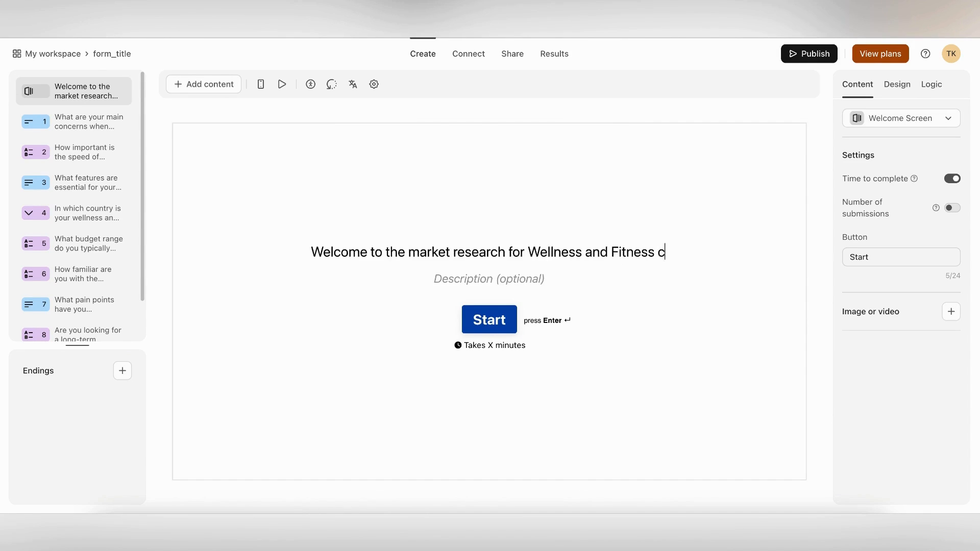
{"action": "type", "text": "ompanies"}
{"action": "left_click", "coordinate": [517, 278]}
{"action": "type", "text": "We at Sommo want to understand the challenges leaders face in the wellness and fitness industry, particularly in the digital space. The insights gathered will help us tailor solutions that can better meet the needs of companies like yours. We appreciate your time and insights today."}
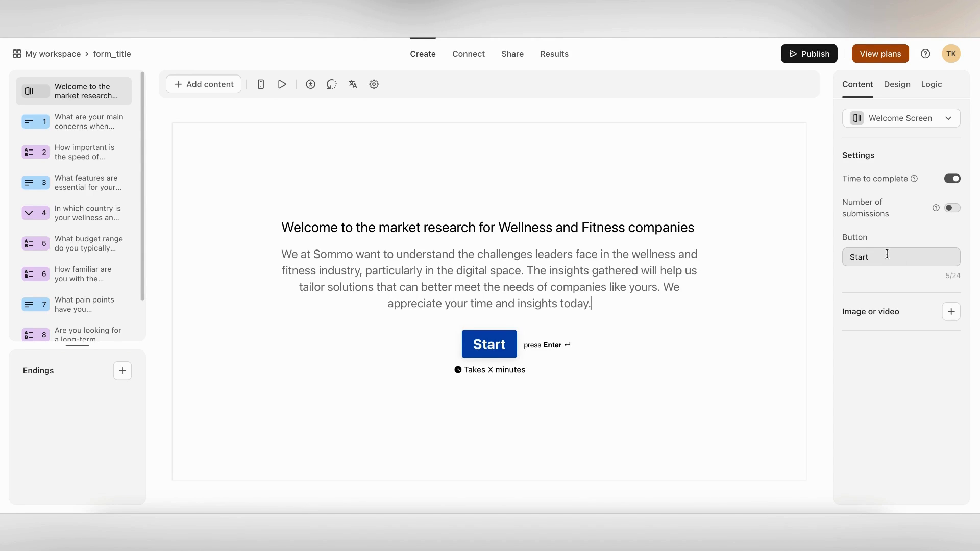
{"action": "double_click", "coordinate": [863, 257]}
{"action": "left_click", "coordinate": [953, 178]}
{"action": "left_click", "coordinate": [953, 178]}
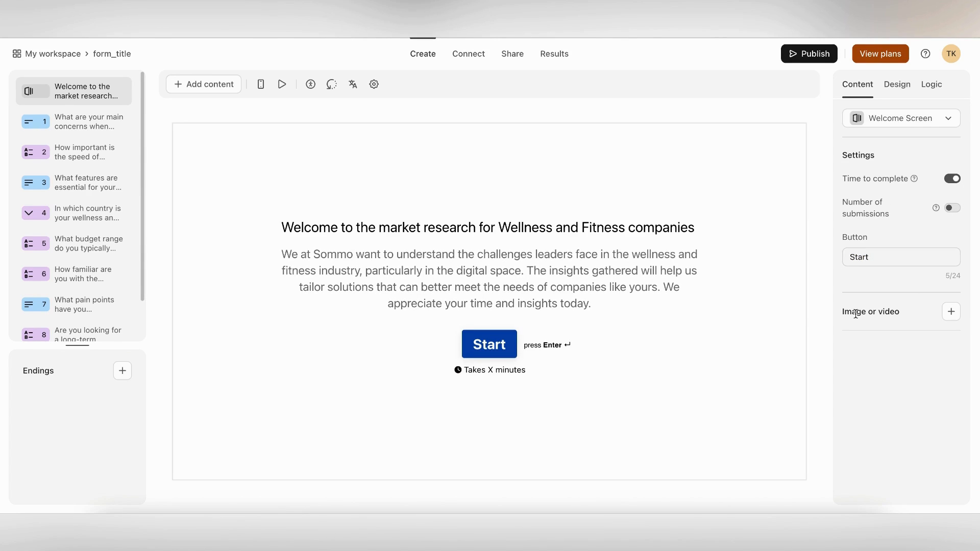
Upload the fitness photo 1292.png and place it on the welcome screen
{"action": "left_click", "coordinate": [956, 315]}
{"action": "left_click", "coordinate": [431, 301]}
{"action": "left_click", "coordinate": [274, 93]}
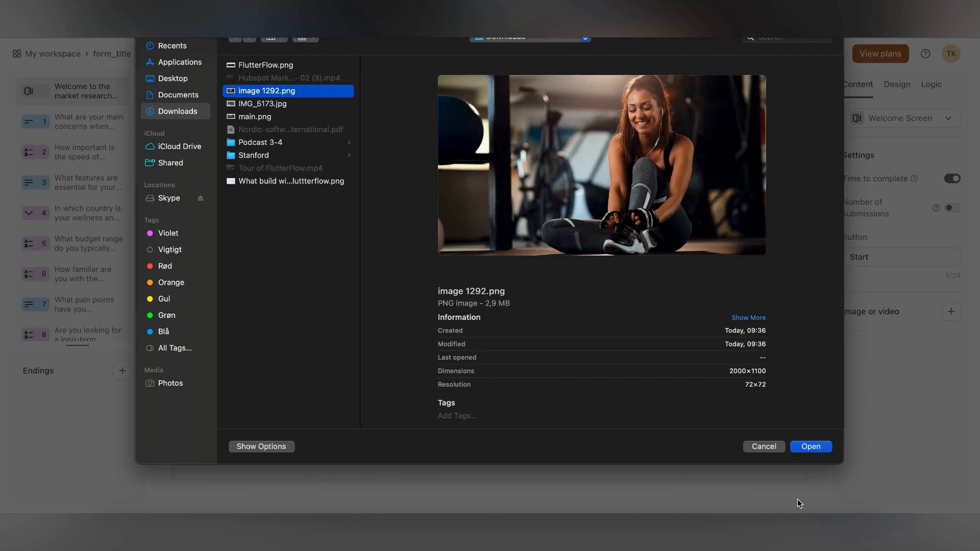
{"action": "left_click", "coordinate": [805, 447]}
{"action": "left_click", "coordinate": [604, 138]}
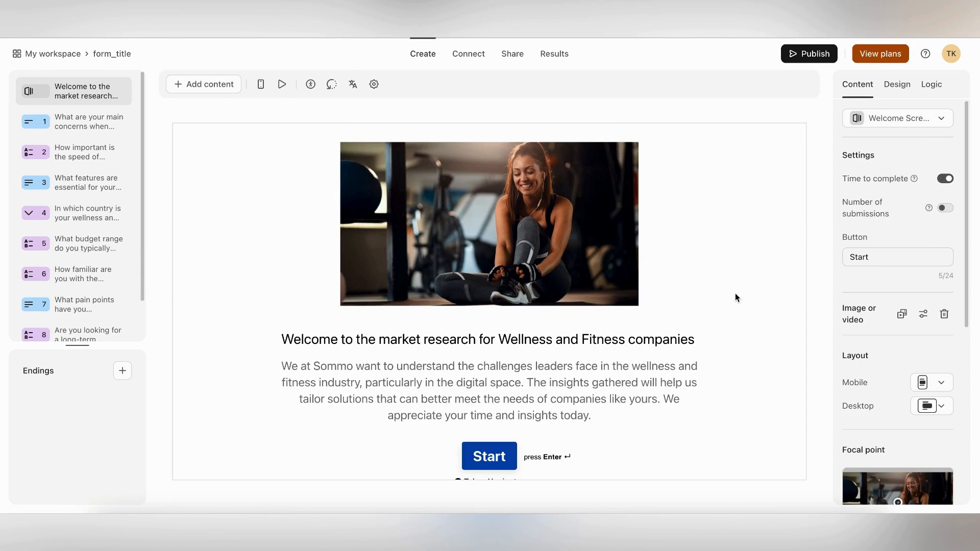
Use a text-left/image-right layout, alt text 'web development for wellness and fitness', and add an End Screen
{"action": "scroll", "coordinate": [906, 304], "scroll_direction": "down", "scroll_amount": 3}
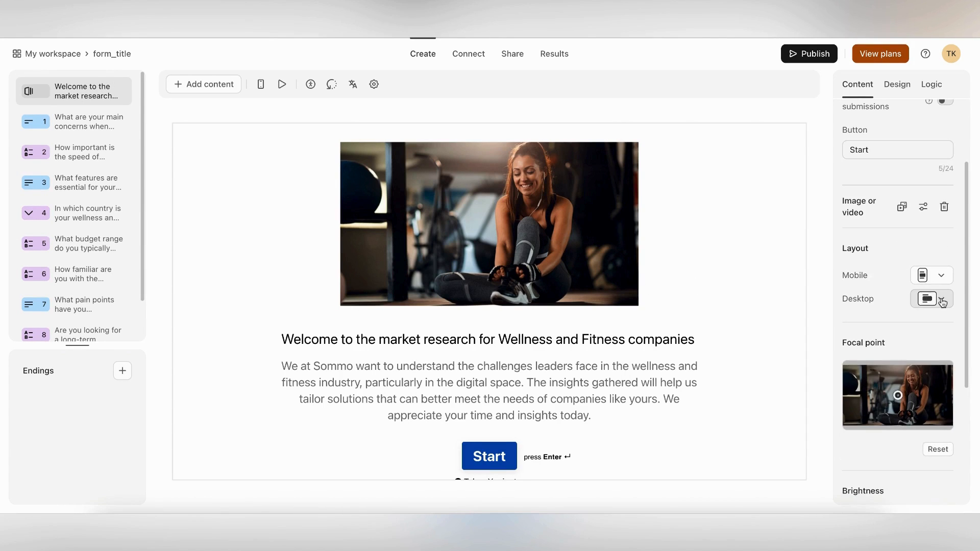
{"action": "left_click", "coordinate": [943, 301]}
{"action": "left_click", "coordinate": [880, 351]}
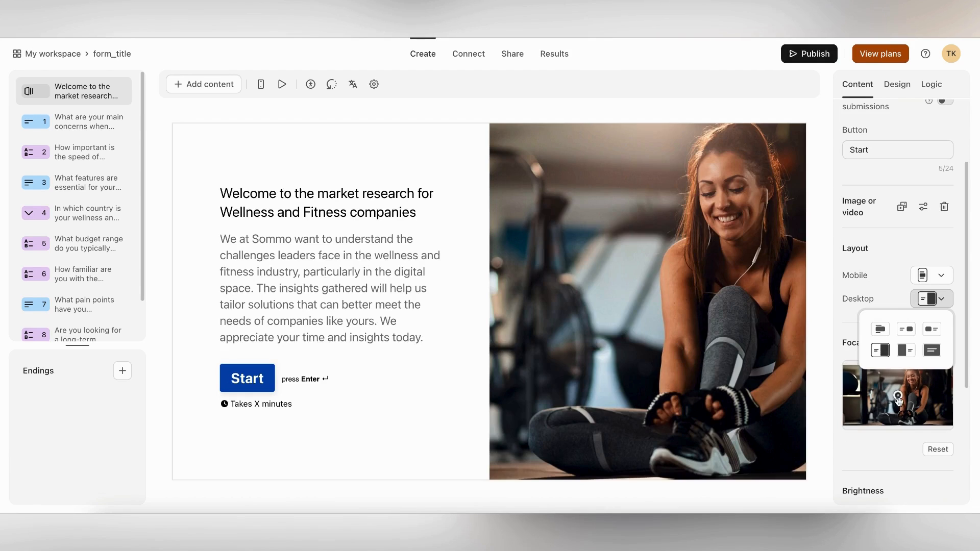
{"action": "left_click_drag", "start_coordinate": [898, 398], "coordinate": [924, 391]}
{"action": "scroll", "coordinate": [879, 316], "scroll_direction": "down", "scroll_amount": 5}
{"action": "mouse_move", "coordinate": [878, 314]}
{"action": "left_mouse_down"}
{"action": "mouse_move", "coordinate": [901, 317]}
{"action": "mouse_move", "coordinate": [878, 326]}
{"action": "left_mouse_up"}
{"action": "left_click_drag", "start_coordinate": [896, 389], "coordinate": [840, 383]}
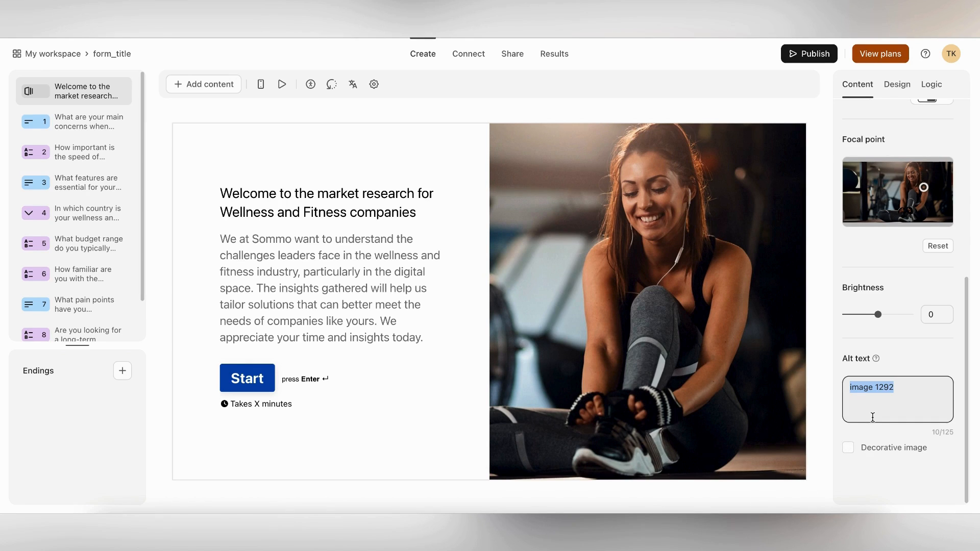
{"action": "type", "text": "web development for well"}
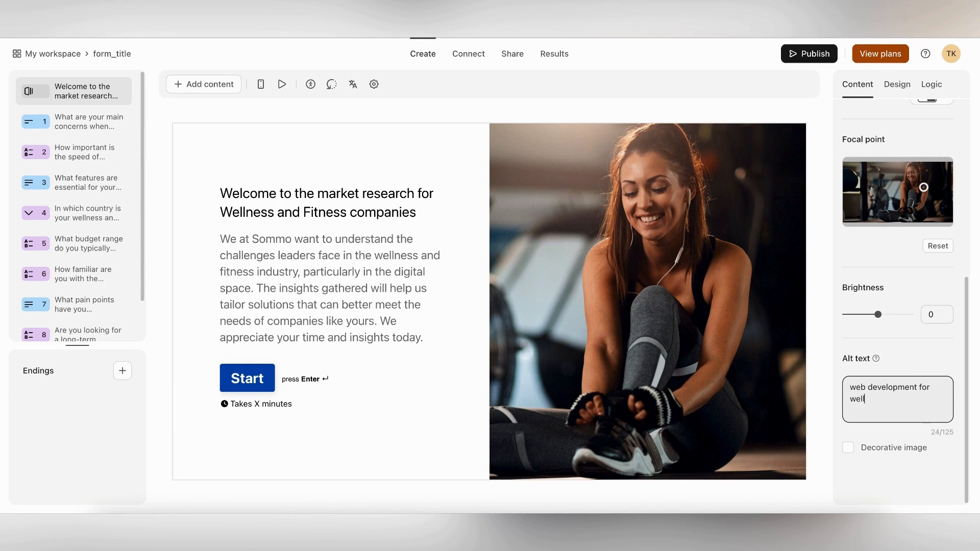
{"action": "type", "text": "ness and fitness"}
{"action": "left_click", "coordinate": [122, 371]}
{"action": "left_click", "coordinate": [189, 407]}
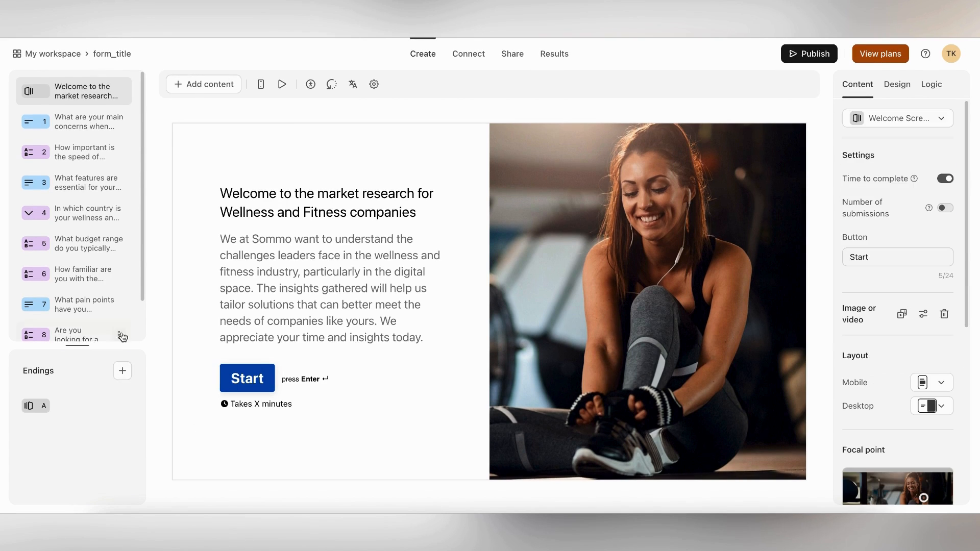
Add an End Screen ending titled with the pasted thank-you message; skip the upgrade-only button link
{"action": "left_click", "coordinate": [122, 372]}
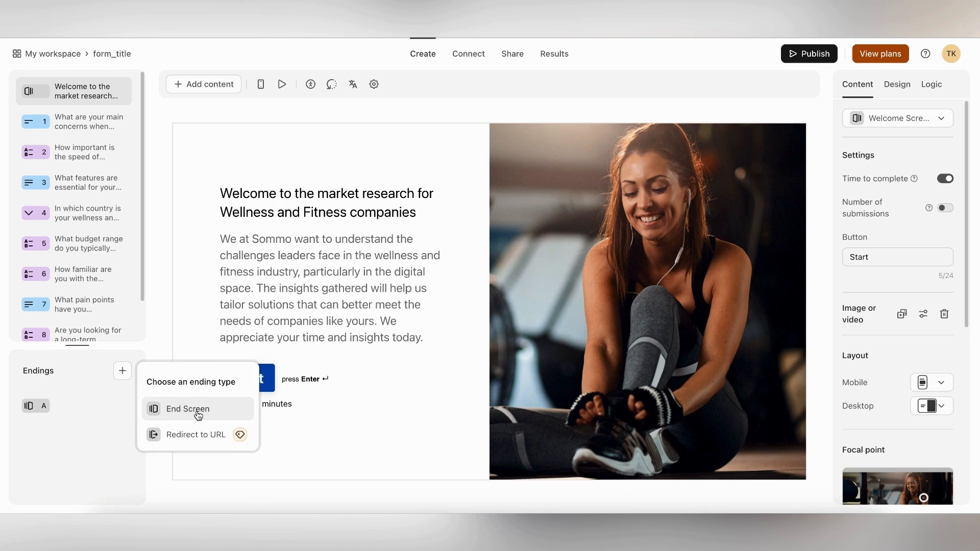
{"action": "left_click", "coordinate": [197, 410]}
{"action": "left_click", "coordinate": [502, 245]}
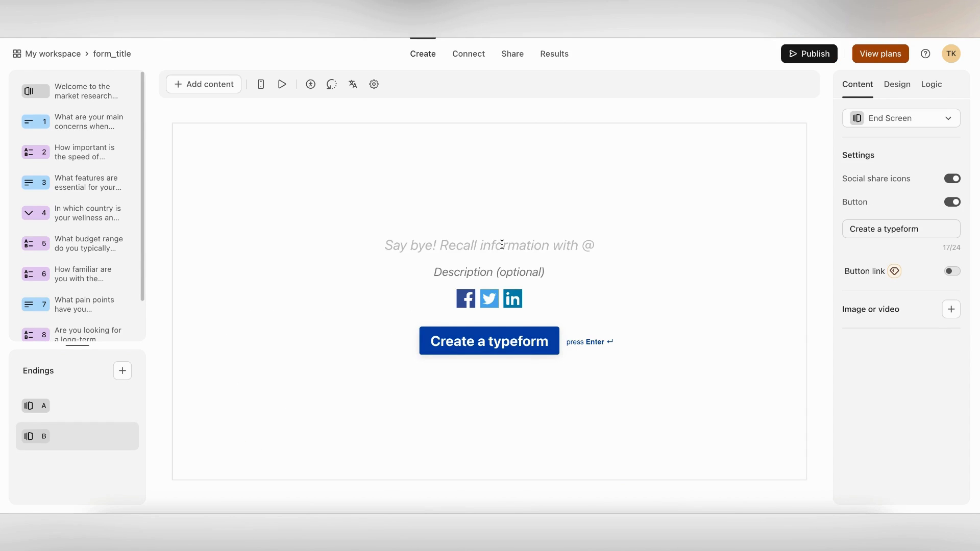
{"action": "type", "text": "Thank you for sharing your valuable insights. Your feedback is crucial in helping us design services that meet the specific needs of the wellness and fitness industry."}
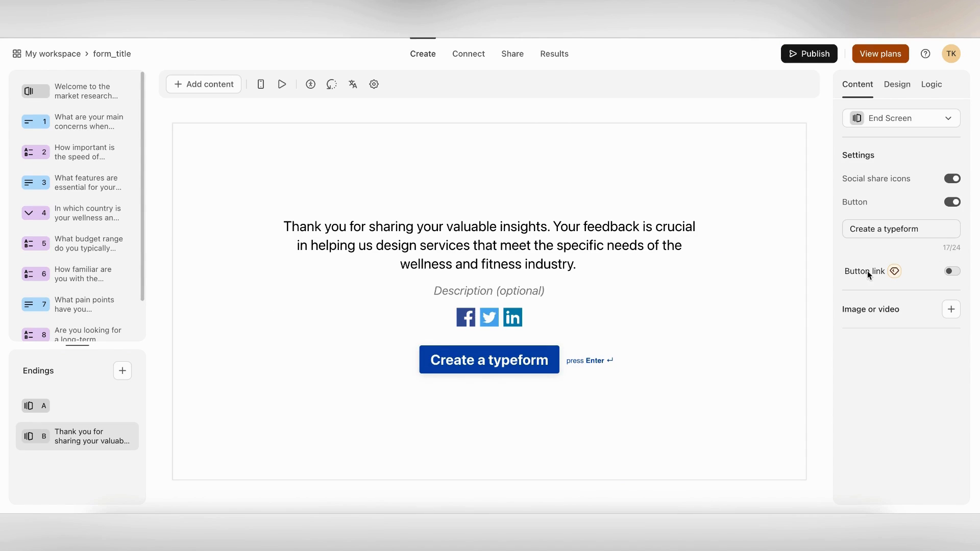
{"action": "left_click", "coordinate": [952, 271]}
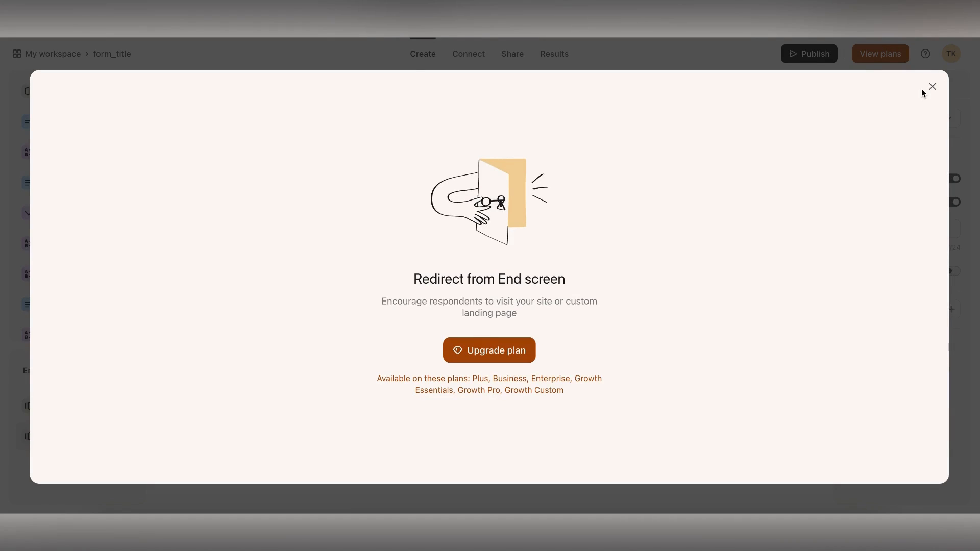
{"action": "left_click", "coordinate": [931, 87]}
{"action": "left_click", "coordinate": [899, 86]}
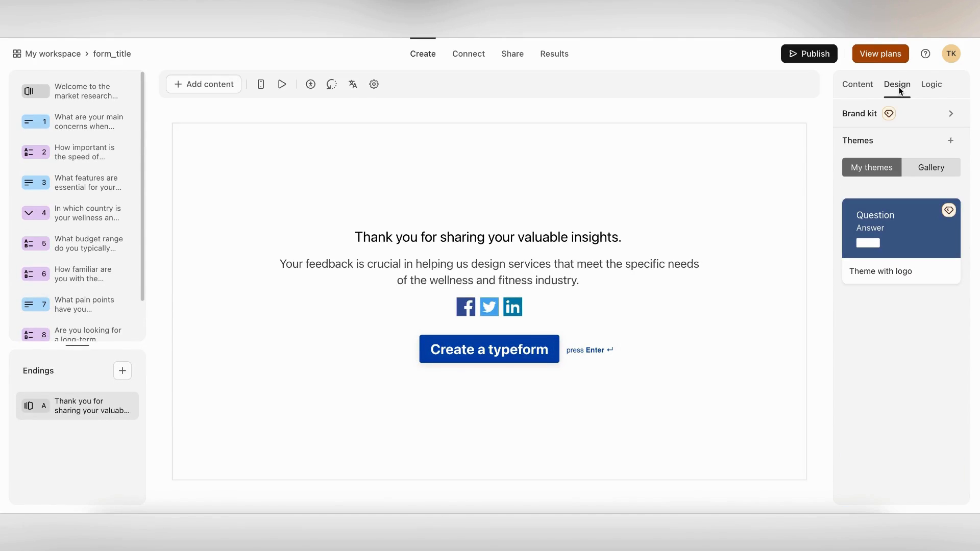
Browse the theme gallery and brand kit, then toggle the ending's social share icons off and on
{"action": "left_click", "coordinate": [930, 168]}
{"action": "scroll", "coordinate": [888, 266], "scroll_direction": "down", "scroll_amount": 10}
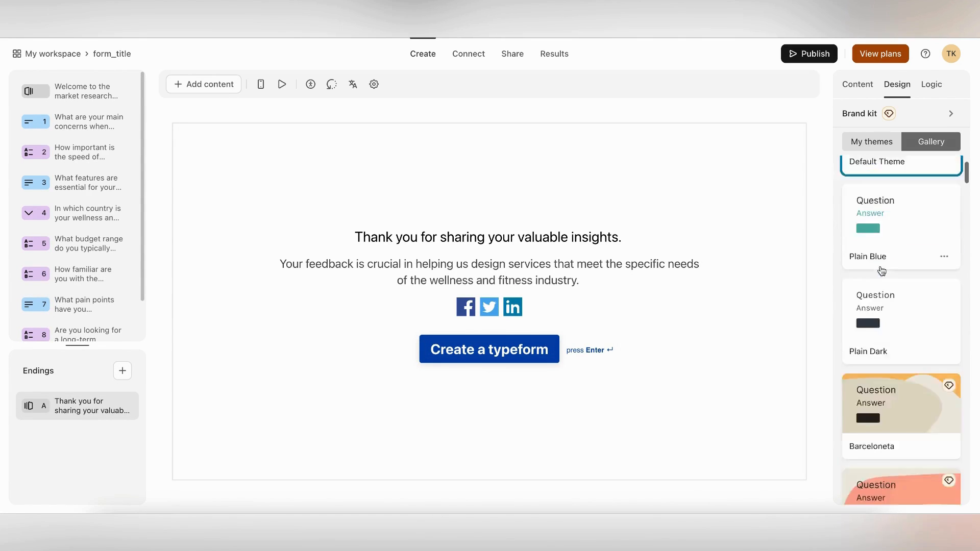
{"action": "scroll", "coordinate": [882, 271], "scroll_direction": "up", "scroll_amount": 10}
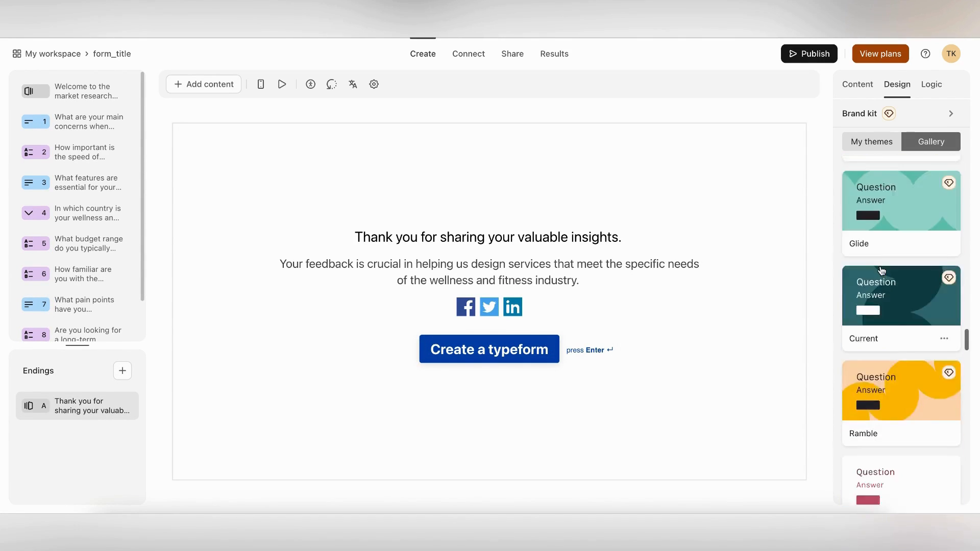
{"action": "left_click", "coordinate": [888, 115]}
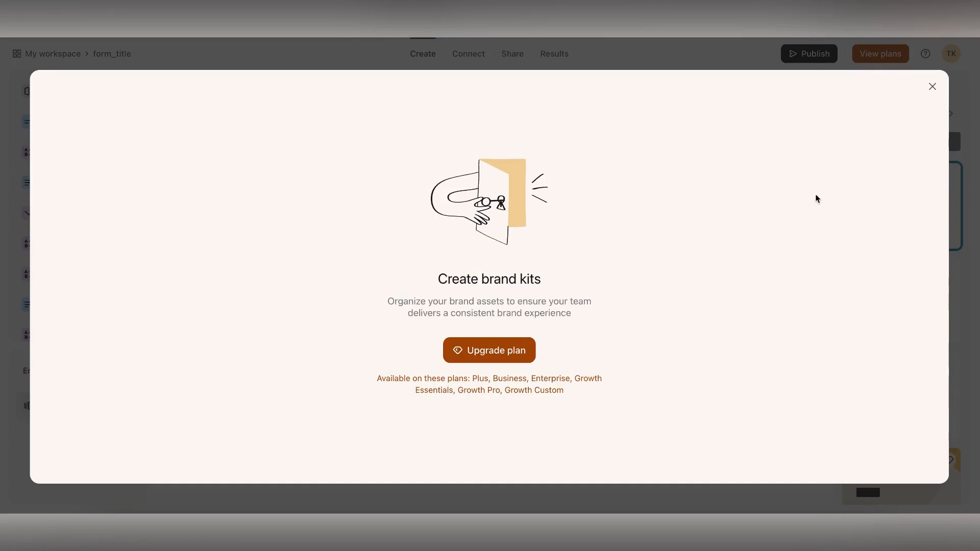
{"action": "left_click", "coordinate": [932, 87]}
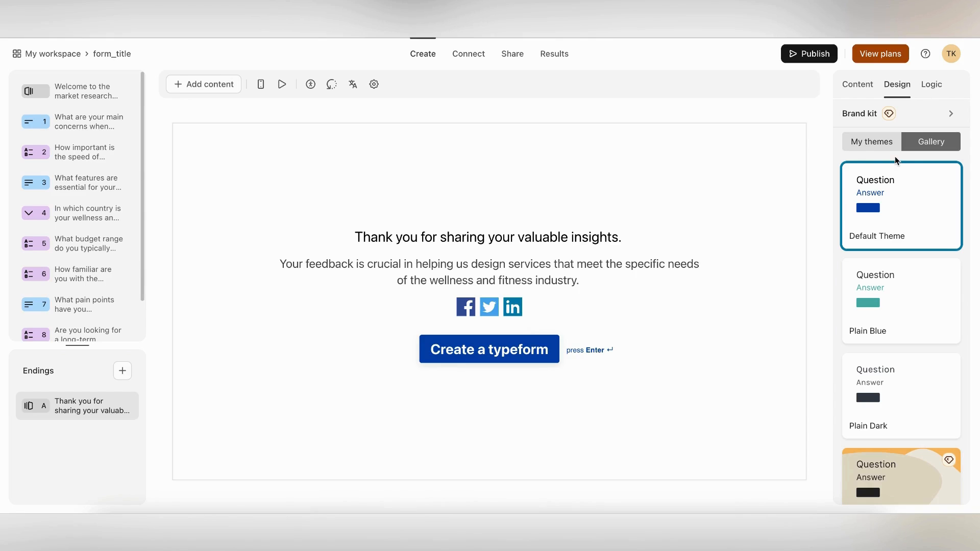
{"action": "left_click", "coordinate": [860, 144]}
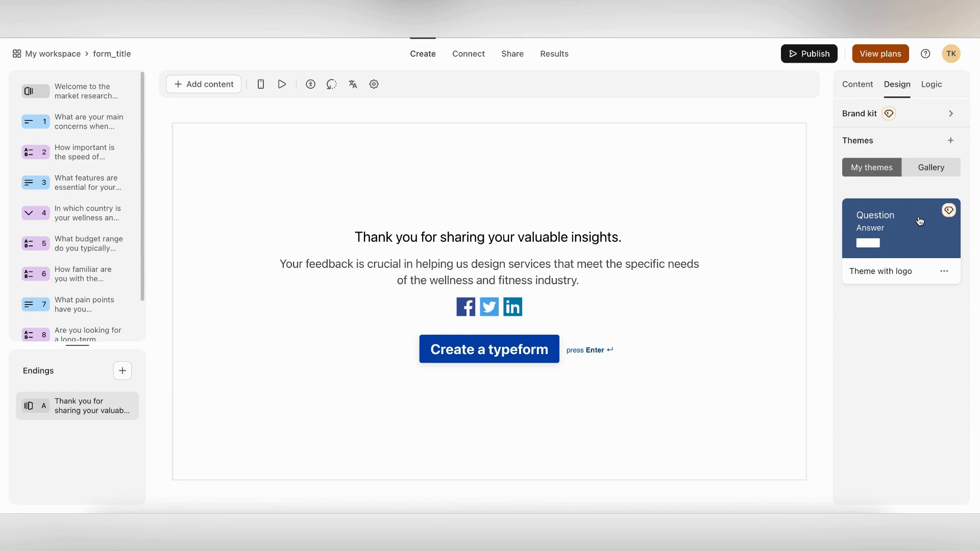
{"action": "left_click", "coordinate": [952, 179]}
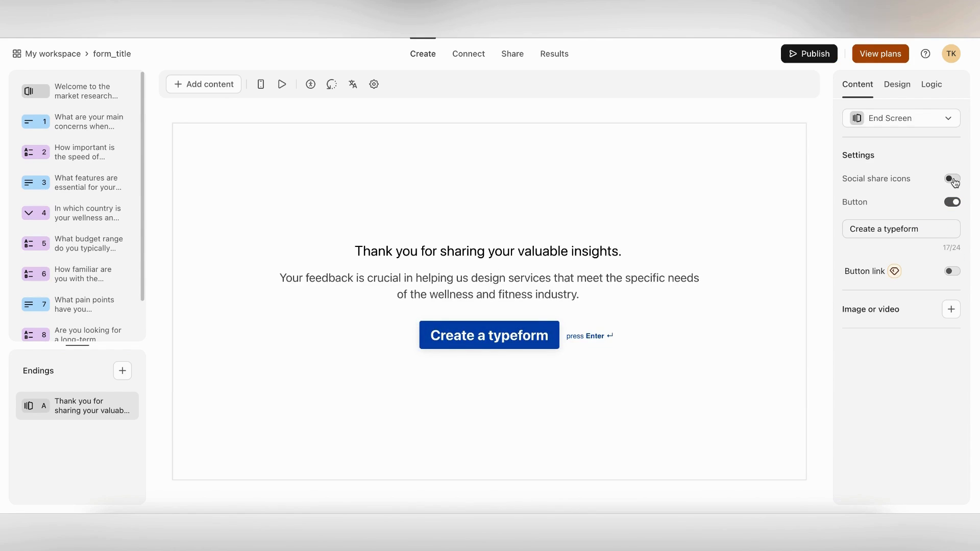
{"action": "left_click", "coordinate": [952, 179]}
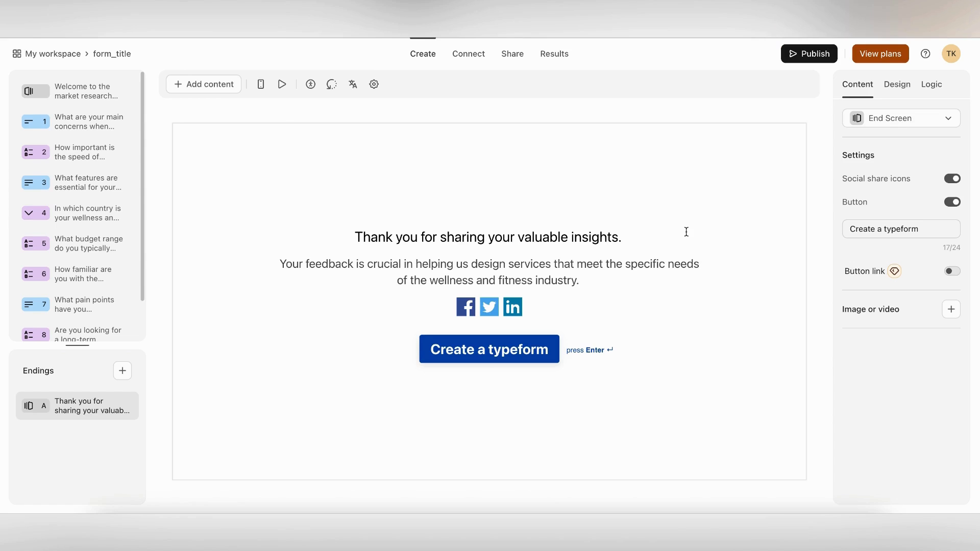
Check the welcome screen and questions 1, 4 and 6 in mobile view, then preview on desktop
{"action": "left_click", "coordinate": [262, 85]}
{"action": "left_click", "coordinate": [86, 92]}
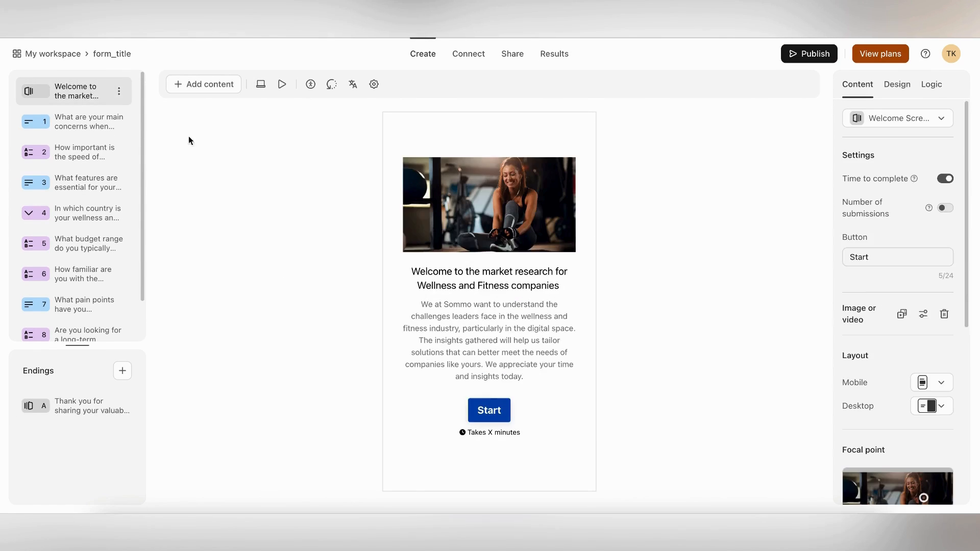
{"action": "left_click", "coordinate": [85, 122]}
{"action": "left_click", "coordinate": [77, 213]}
{"action": "left_click", "coordinate": [76, 274]}
{"action": "left_click", "coordinate": [282, 84]}
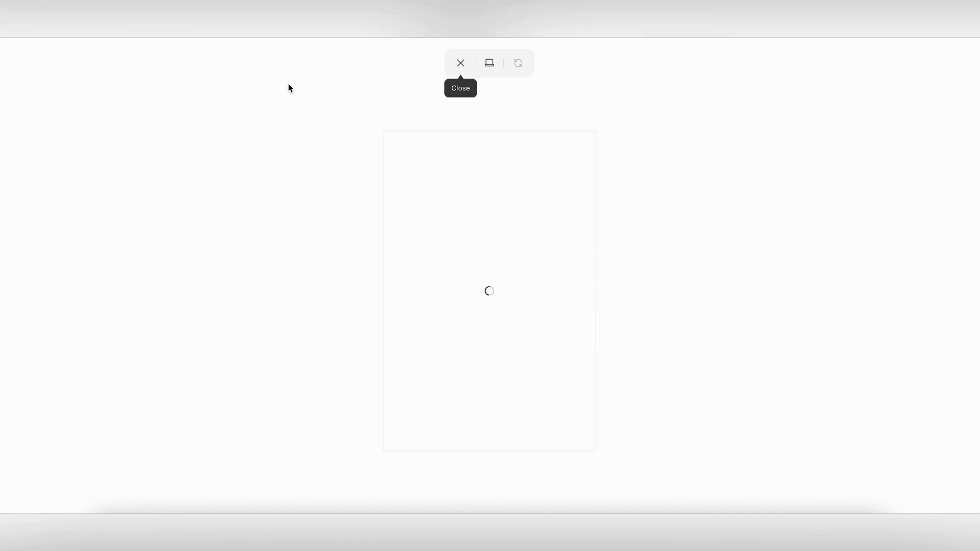
{"action": "left_click", "coordinate": [497, 426]}
{"action": "left_click", "coordinate": [501, 434]}
{"action": "left_click", "coordinate": [489, 63]}
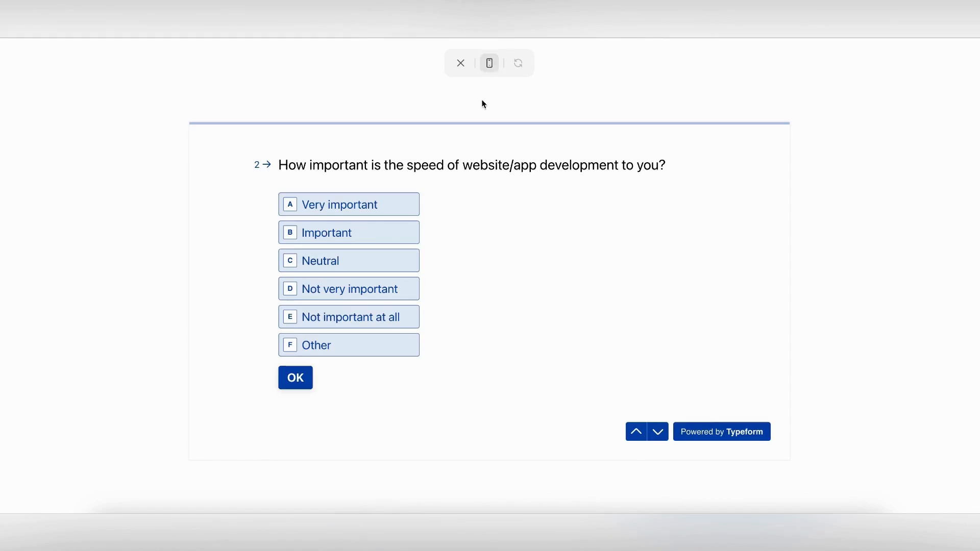
{"action": "left_click", "coordinate": [461, 63]}
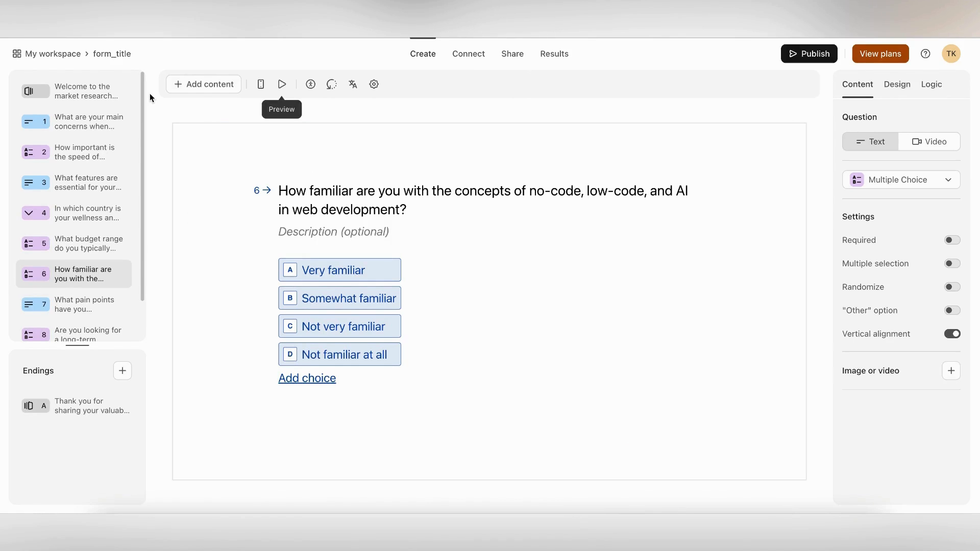
Rename the form to 'Wellness ICP research', save, and publish it
{"action": "left_click", "coordinate": [111, 54]}
{"action": "type", "text": "Wellness "}
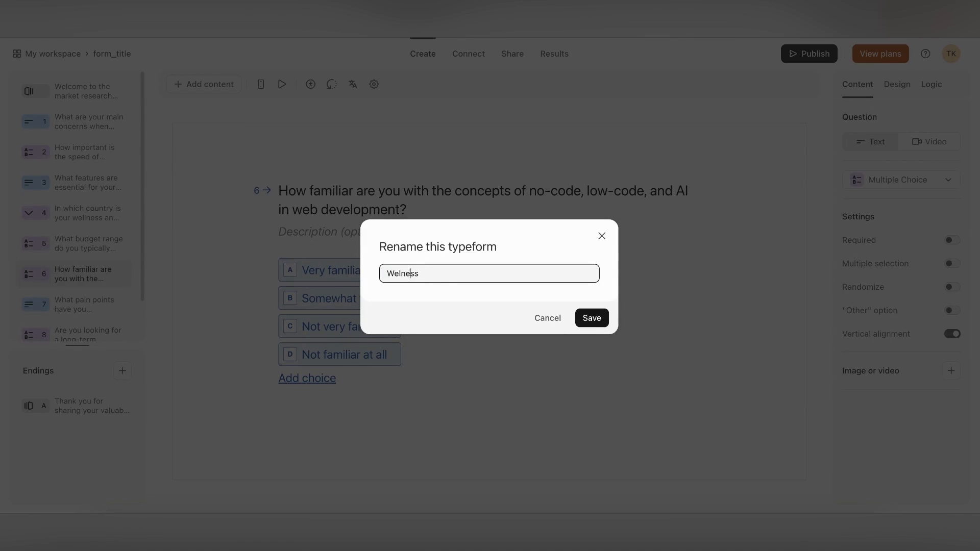
{"action": "type", "text": "ICP research"}
{"action": "left_click", "coordinate": [591, 317]}
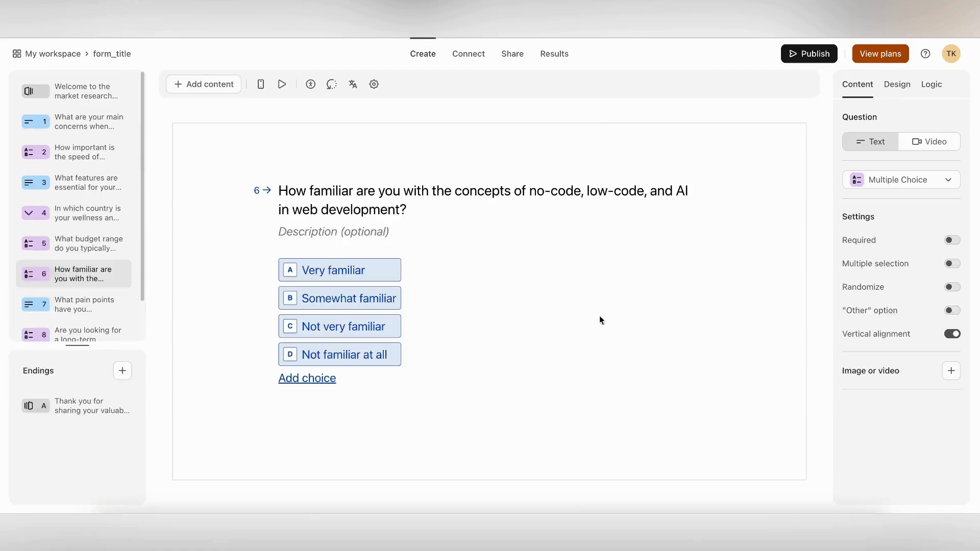
{"action": "left_click", "coordinate": [809, 53]}
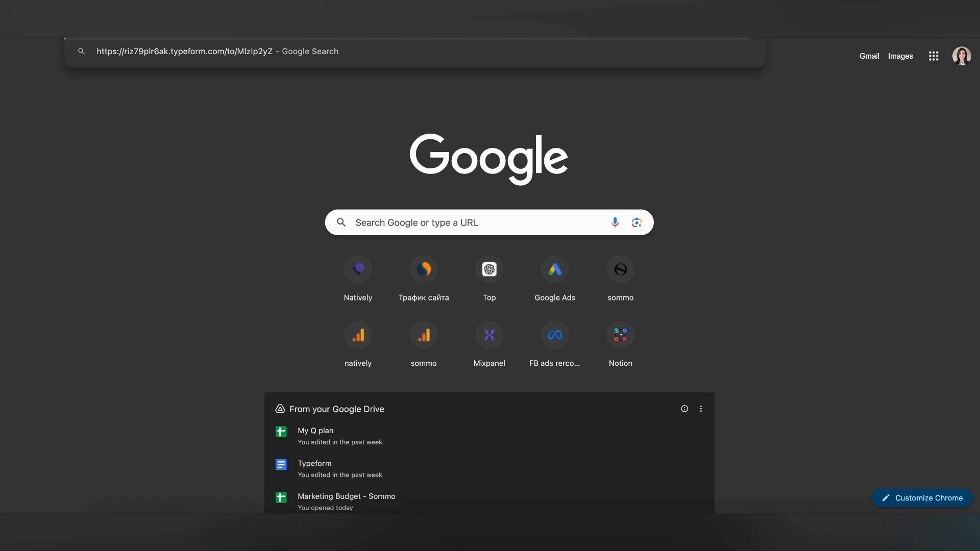
Open the published form link, start it, and answer question 1 with 'costly'
{"action": "key", "text": "Return"}
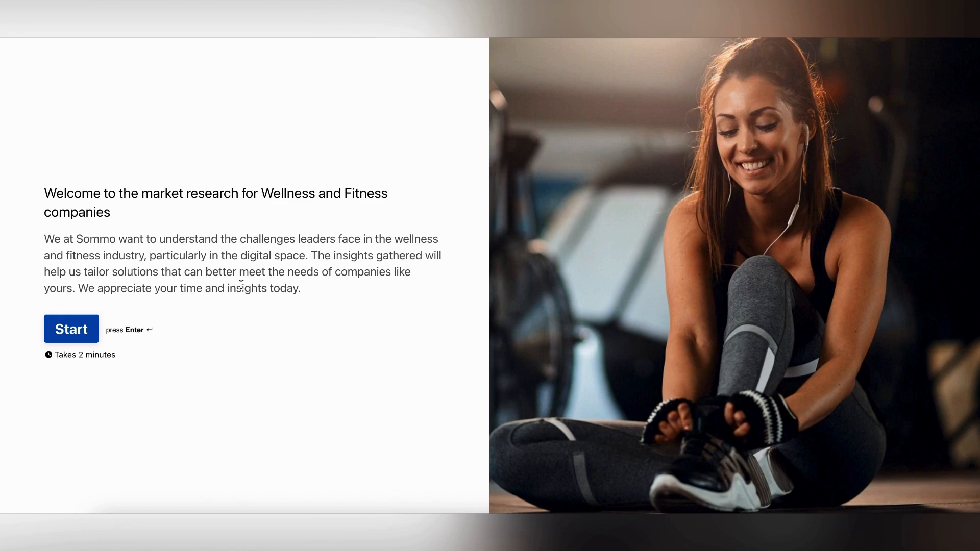
{"action": "key", "text": "Return"}
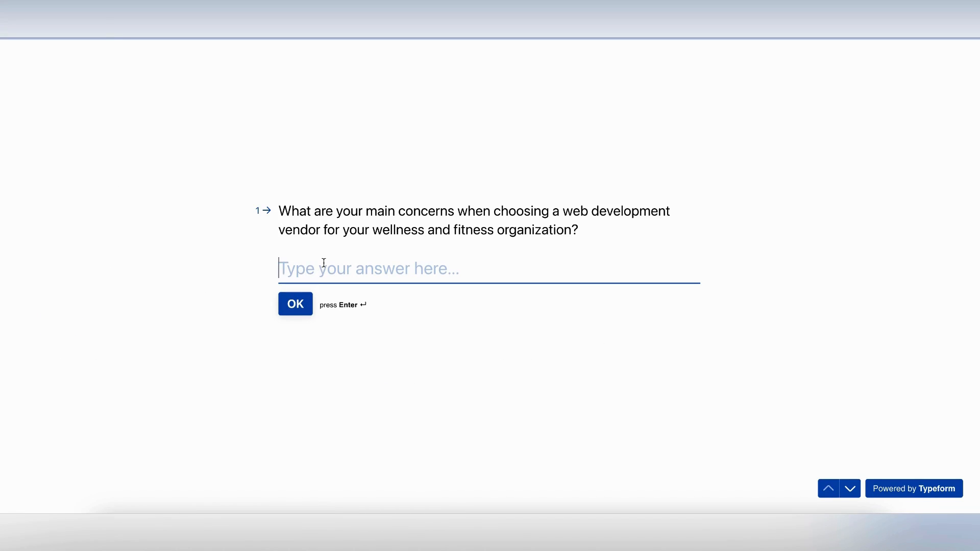
{"action": "type", "text": "costly"}
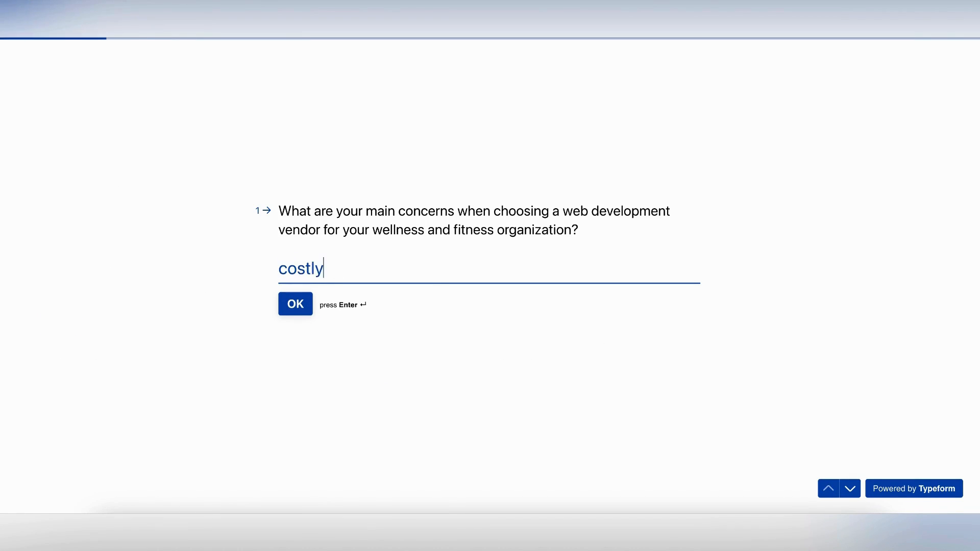
{"action": "key", "text": "Return"}
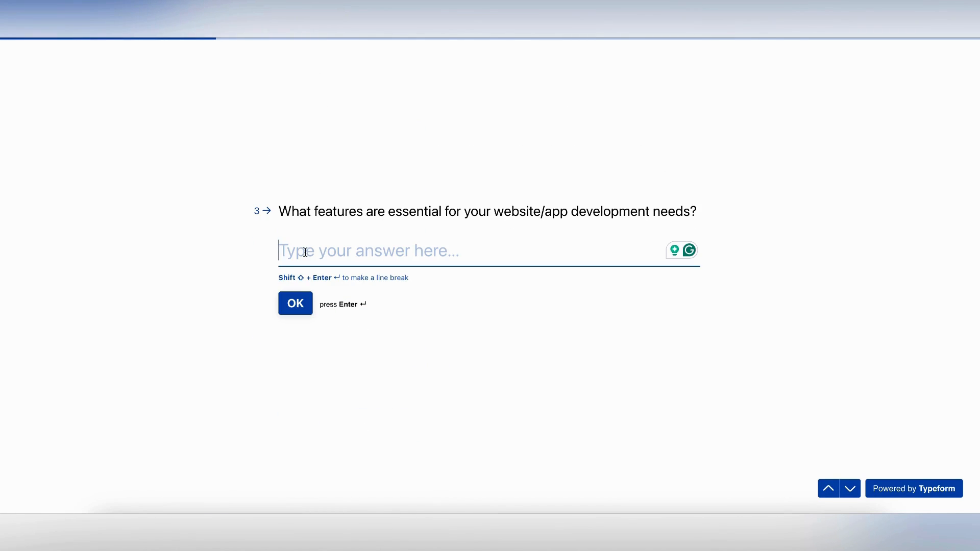
Answer the essential-features question with 'calendar', then toggle the ending's button off and on
{"action": "type", "text": "us"}
{"action": "key", "text": "BackSpace"}
{"action": "key", "text": "BackSpace"}
{"action": "type", "text": "calendar"}
{"action": "key", "text": "Return"}
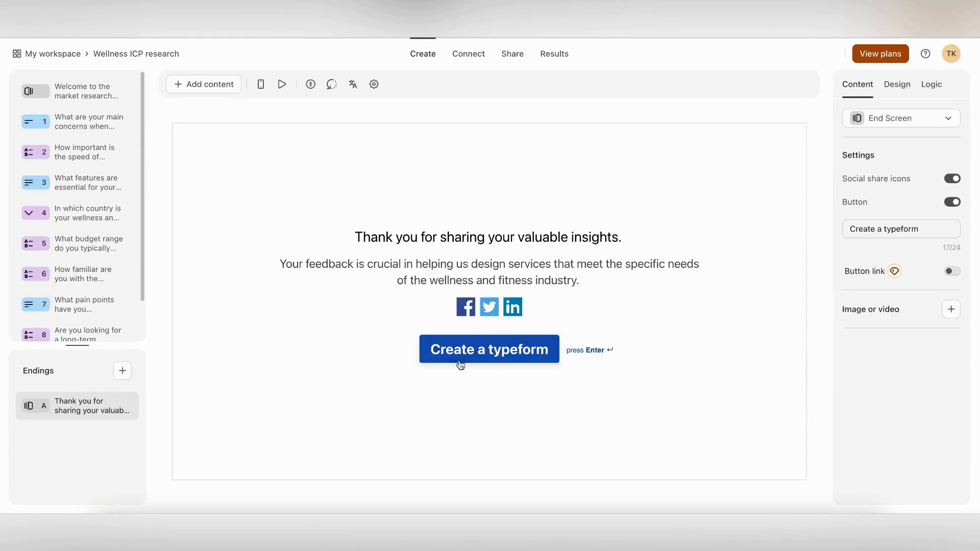
{"action": "left_click", "coordinate": [952, 202]}
{"action": "left_click", "coordinate": [952, 202]}
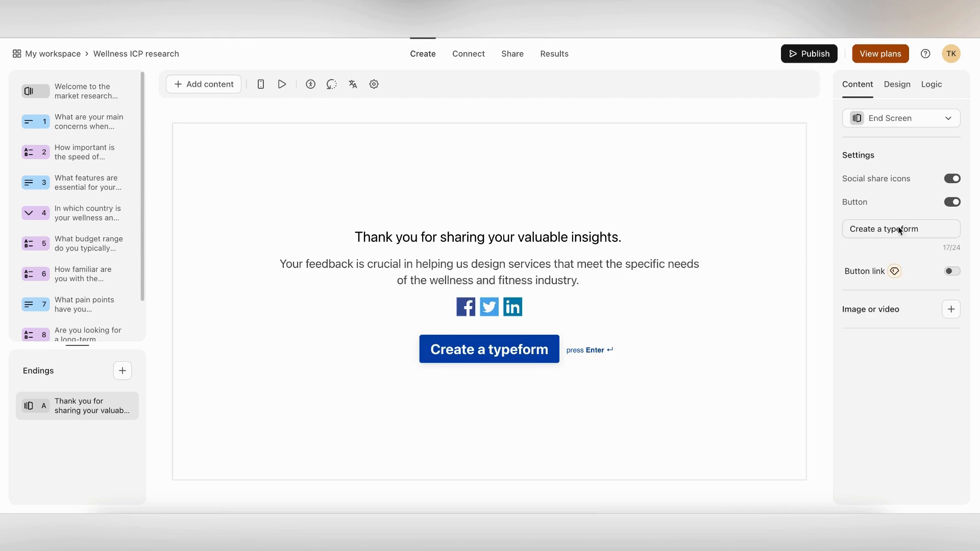
Remove the ending's button and open the Wellness ICP research form's Responses table
{"action": "left_click", "coordinate": [952, 202]}
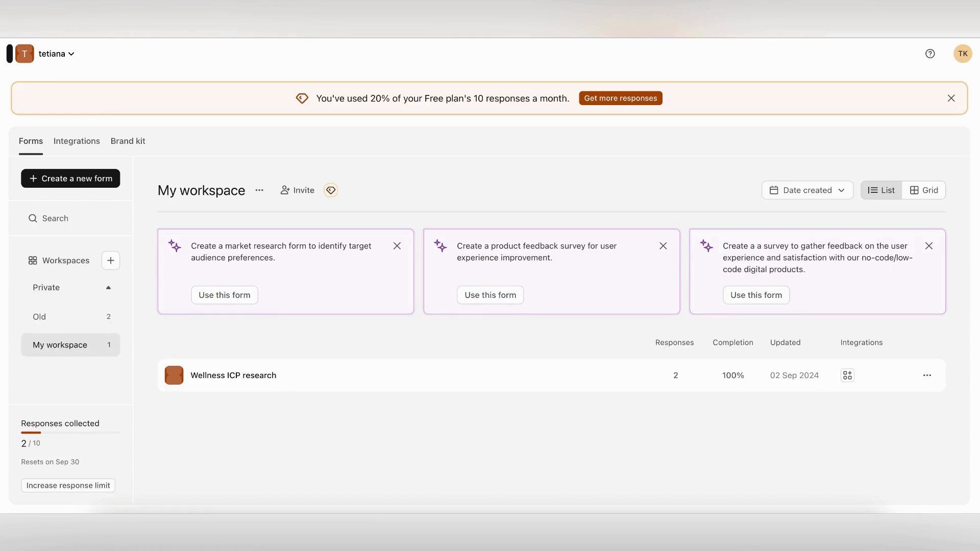
{"action": "left_click", "coordinate": [247, 376]}
{"action": "left_click", "coordinate": [555, 54]}
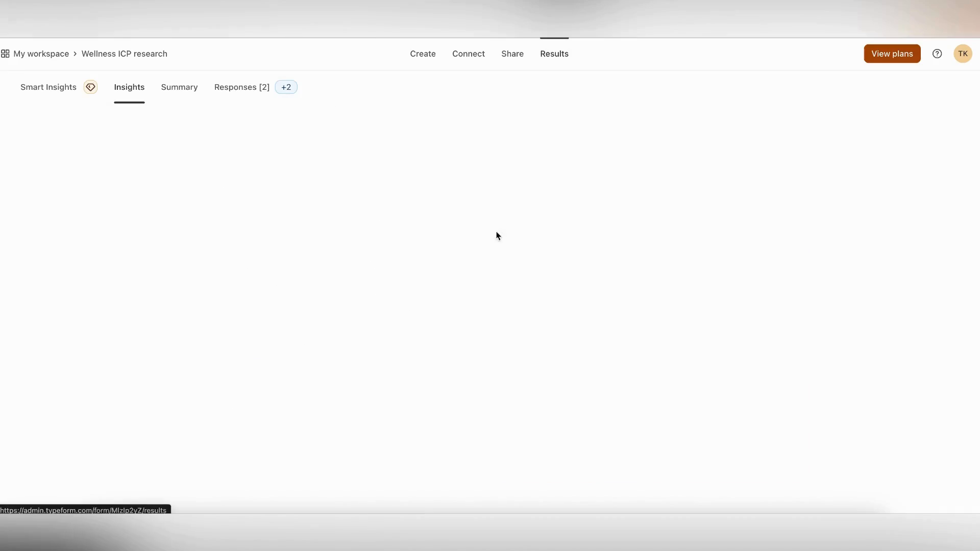
{"action": "left_click", "coordinate": [241, 87]}
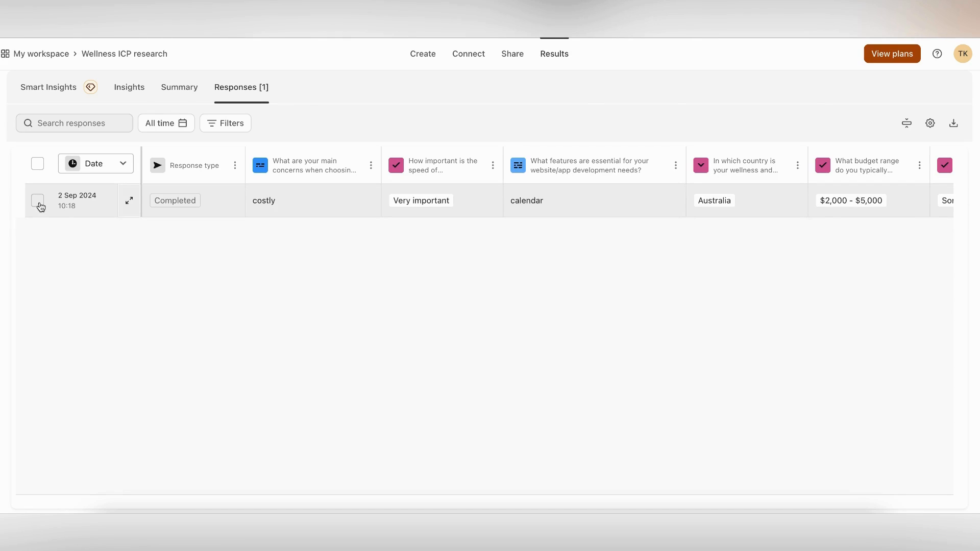
Select the single response, try deleting it, and toggle the response selection until cleared
{"action": "left_click", "coordinate": [39, 203]}
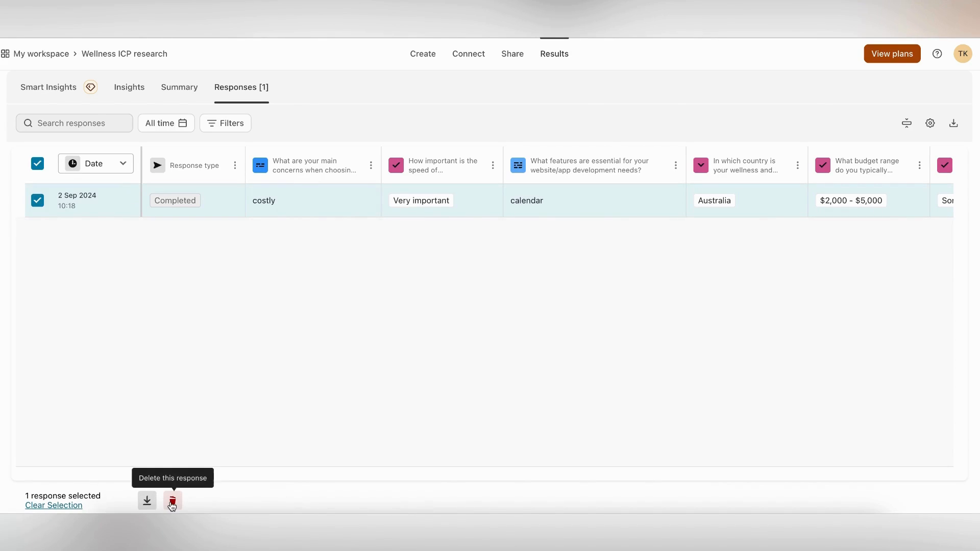
{"action": "left_click", "coordinate": [172, 502]}
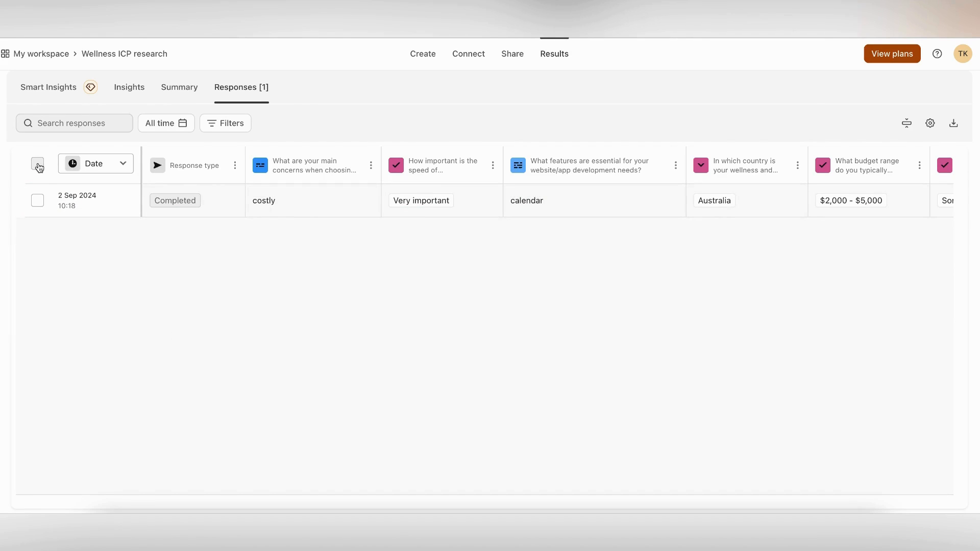
{"action": "left_click", "coordinate": [39, 167]}
{"action": "left_click", "coordinate": [40, 204]}
{"action": "left_click", "coordinate": [39, 204]}
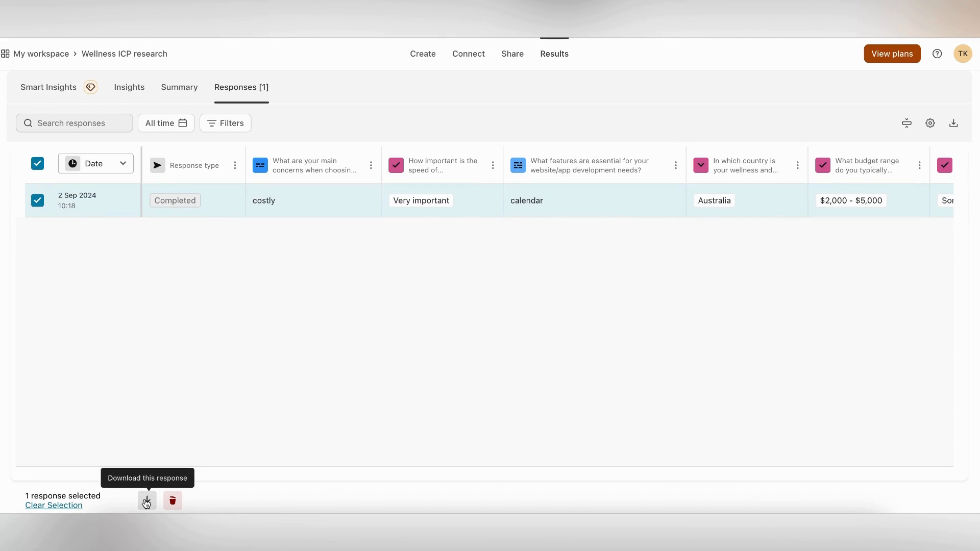
{"action": "left_click", "coordinate": [38, 163]}
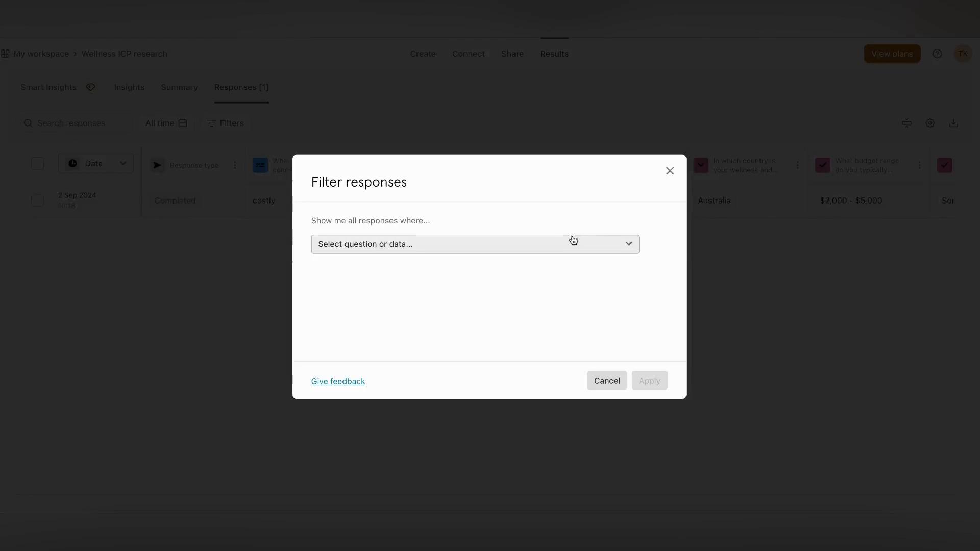
Tag the response 'insights', then enter a name in the website's Contact us form
{"action": "left_click", "coordinate": [571, 241]}
{"action": "scroll", "coordinate": [661, 225], "scroll_direction": "right", "scroll_amount": 10}
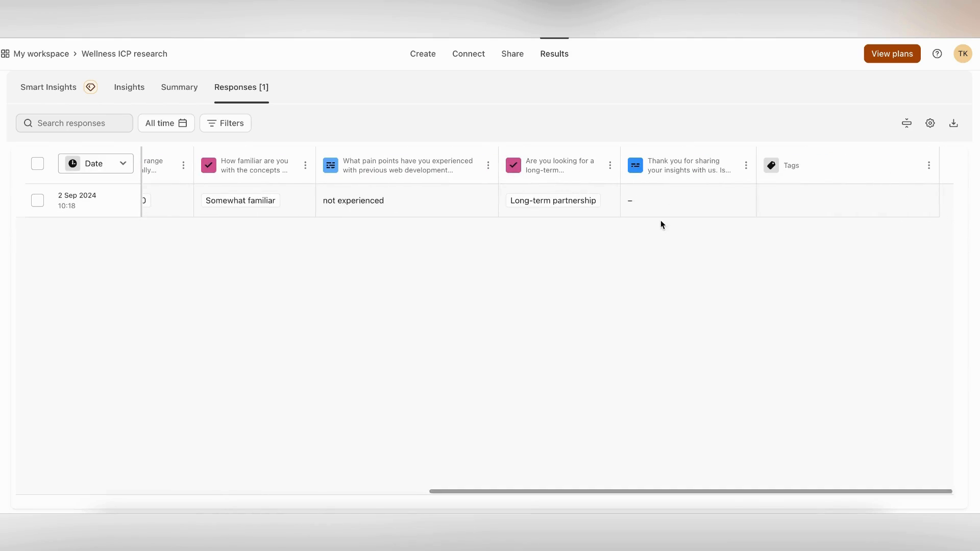
{"action": "left_click", "coordinate": [782, 200]}
{"action": "type", "text": "insights"}
{"action": "left_click", "coordinate": [794, 225]}
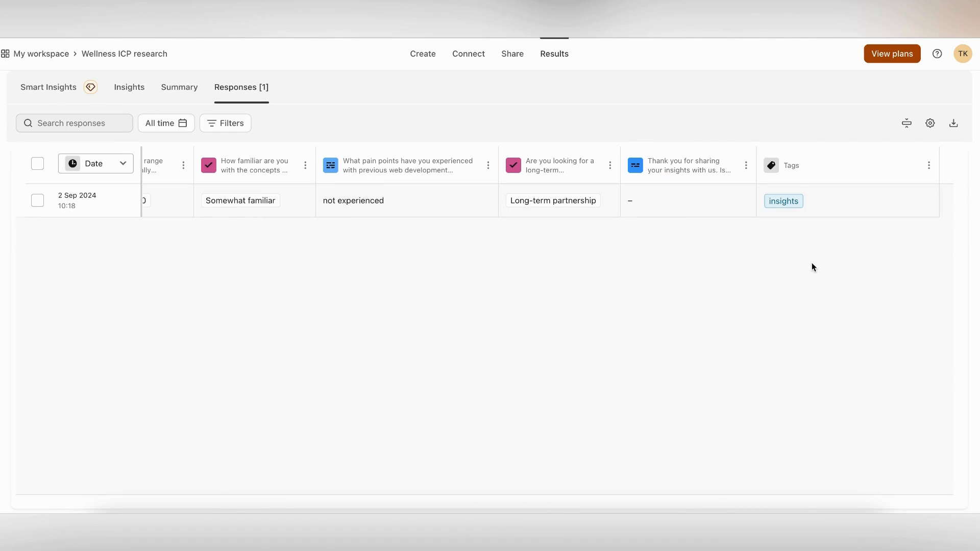
{"action": "type", "text": "a"}
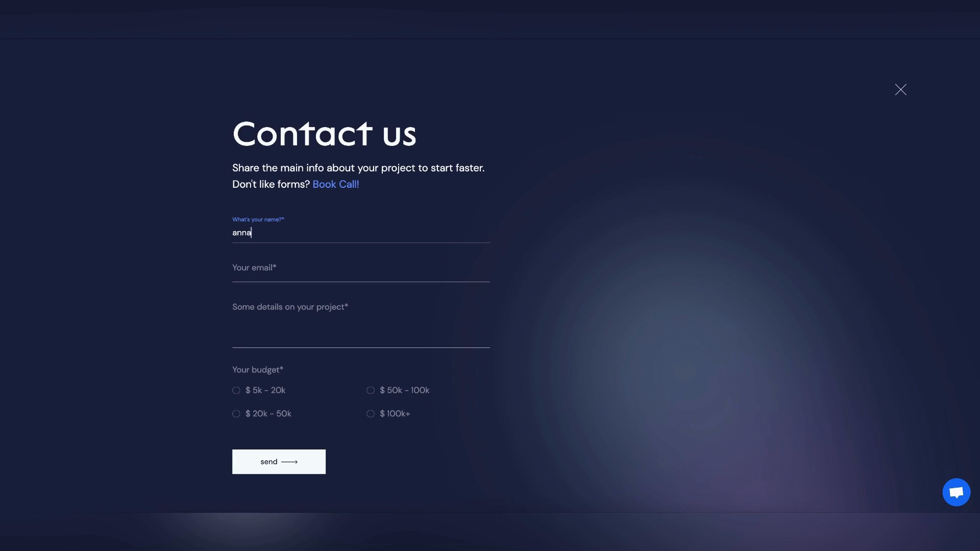
{"action": "key", "text": "Tab"}
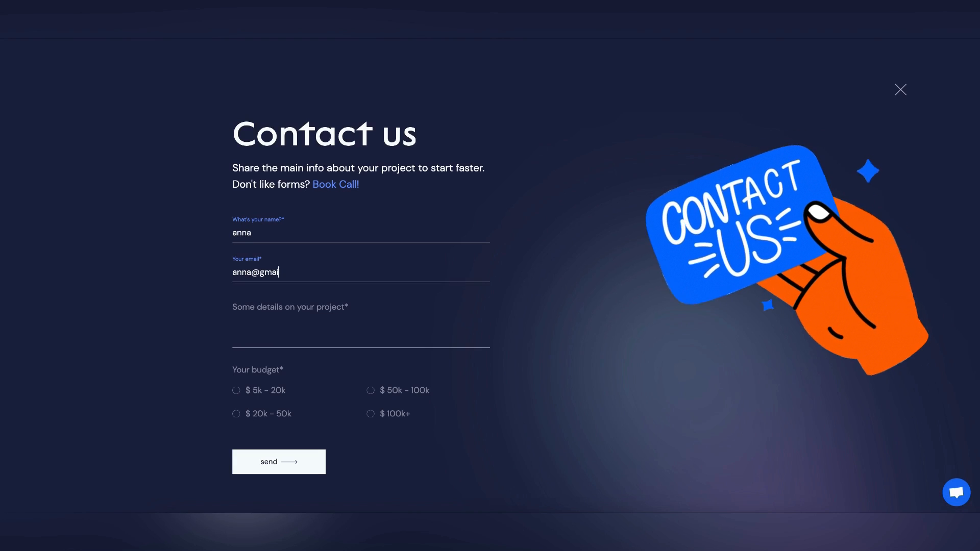
Enter the e-mail and project 'create a fitness app with Health kit features', choose $ 5k - 20k, and send
{"action": "left_click", "coordinate": [260, 332]}
{"action": "type", "text": "create a "}
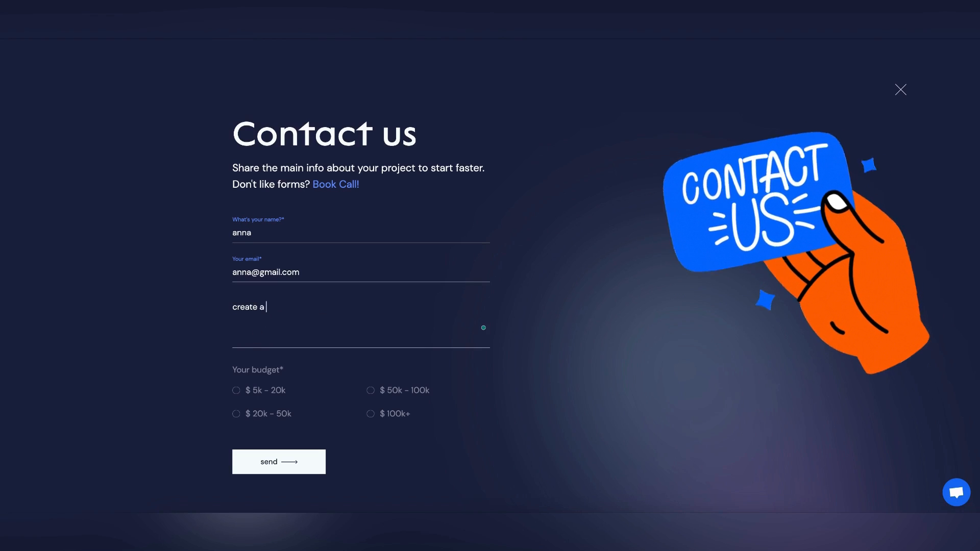
{"action": "type", "text": "fitness app with Hea"}
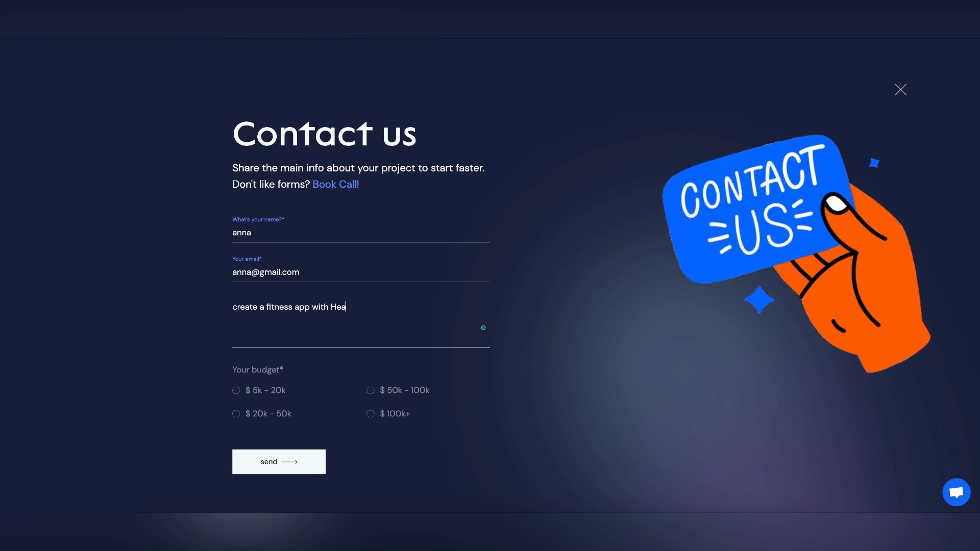
{"action": "type", "text": "lth kit features"}
{"action": "left_click", "coordinate": [235, 391]}
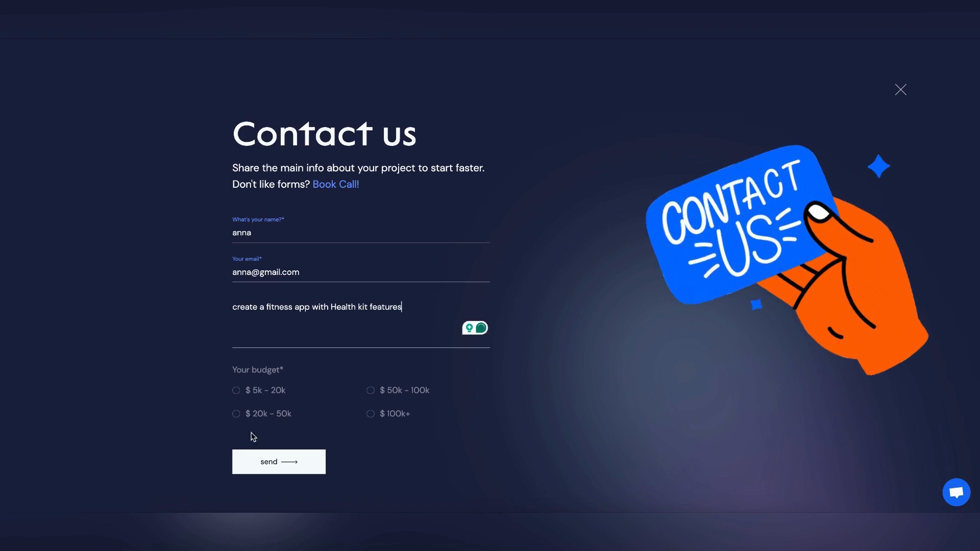
{"action": "left_click", "coordinate": [255, 458]}
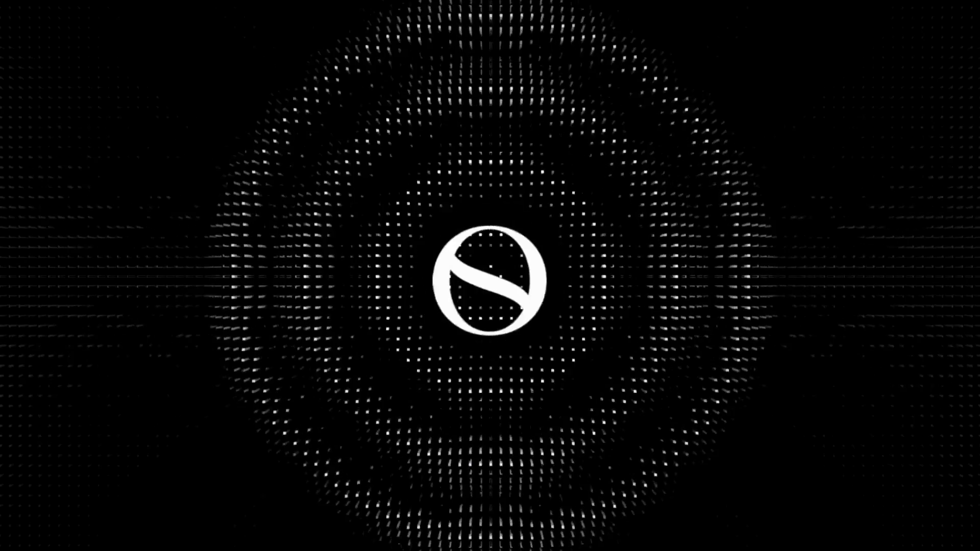